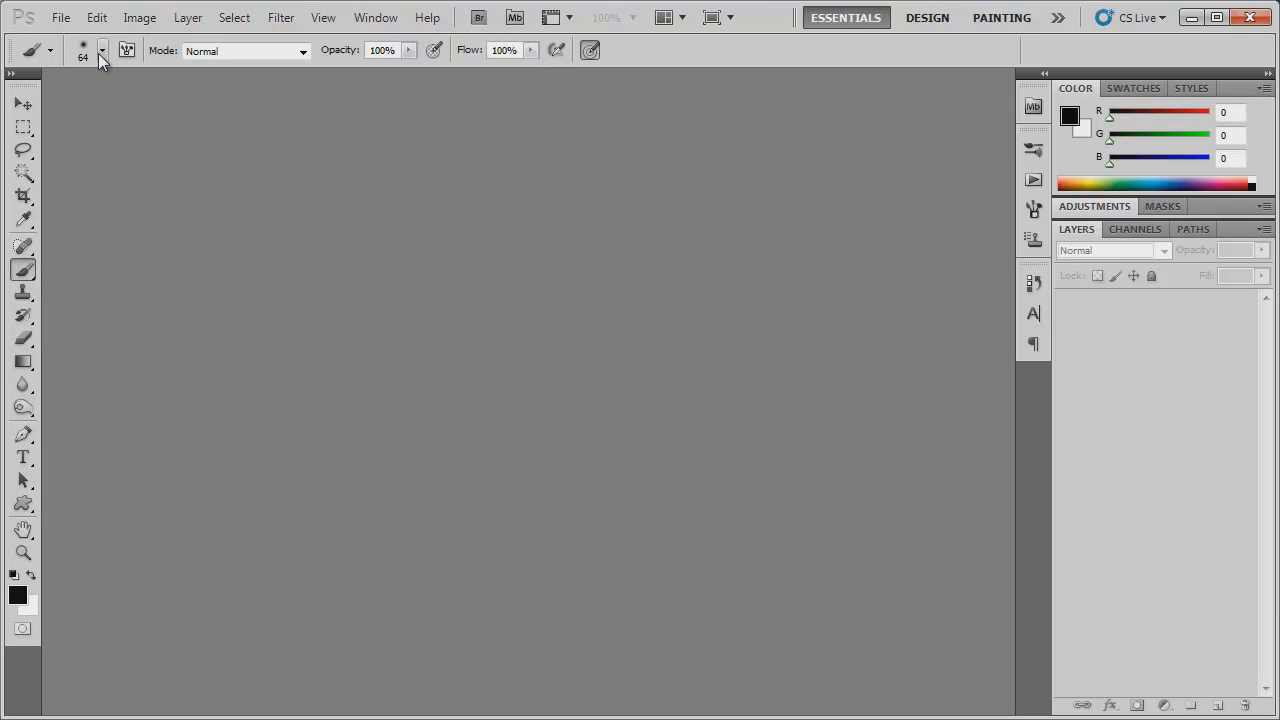
# Step: Open the full Brush settings panel
pyautogui.click(100, 51)
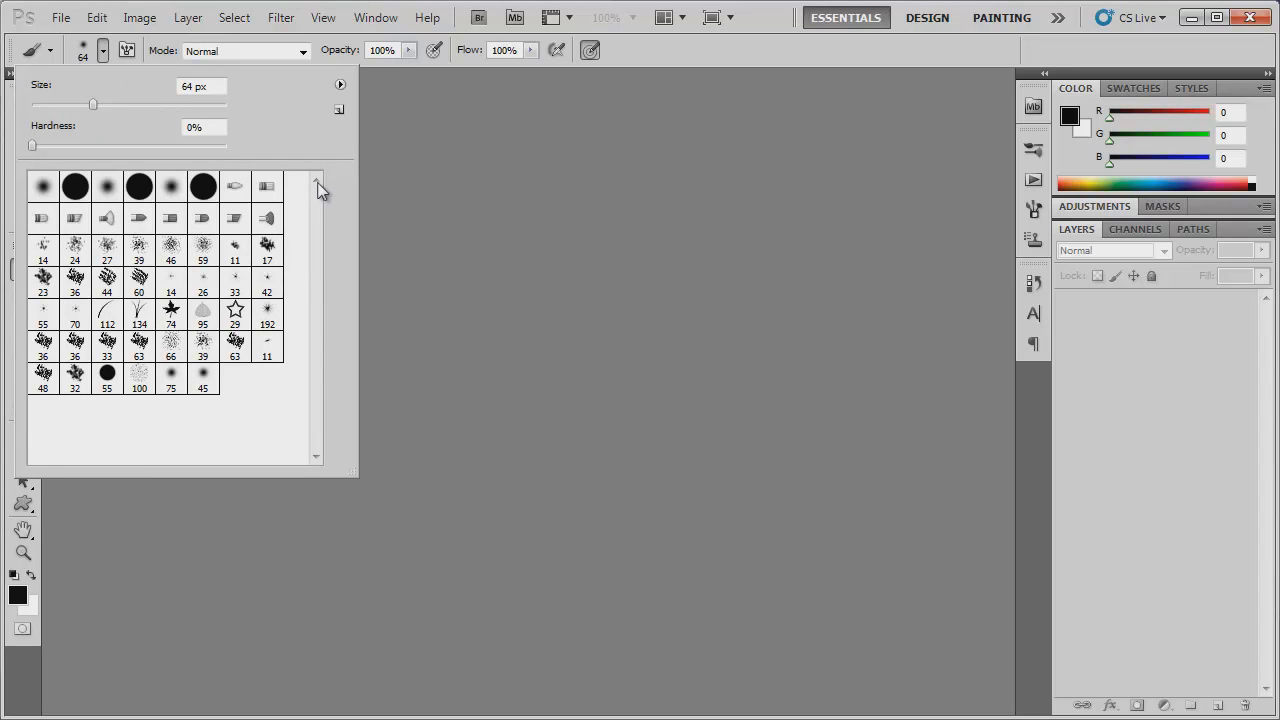
pyautogui.click(368, 20)
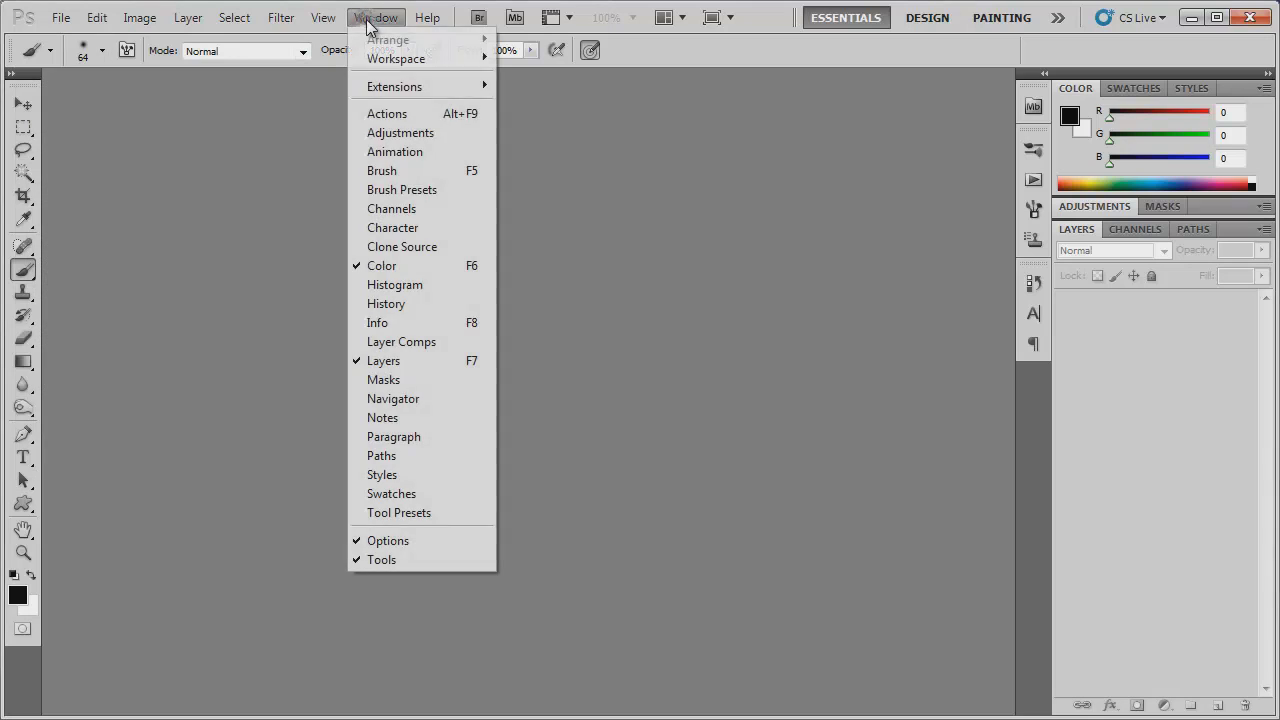
pyautogui.click(409, 171)
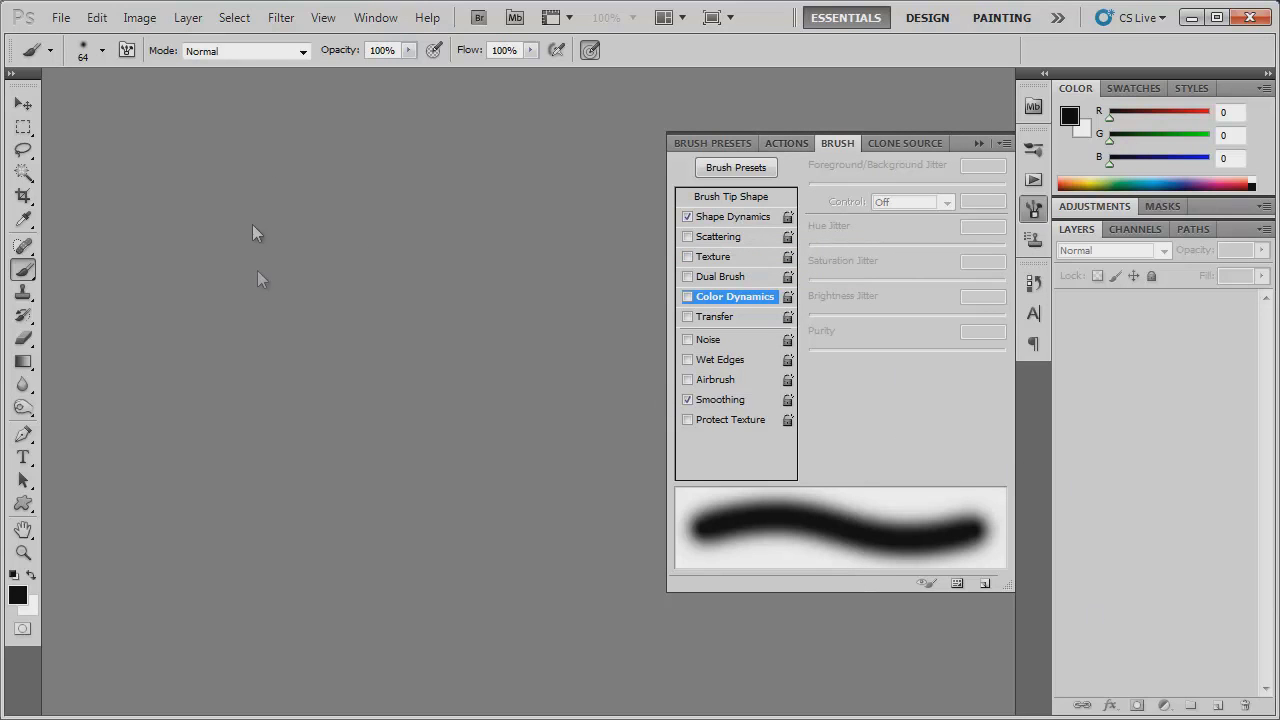
# Step: Create a new blank document with a white canvas
pyautogui.click(61, 18)
pyautogui.click(80, 38)
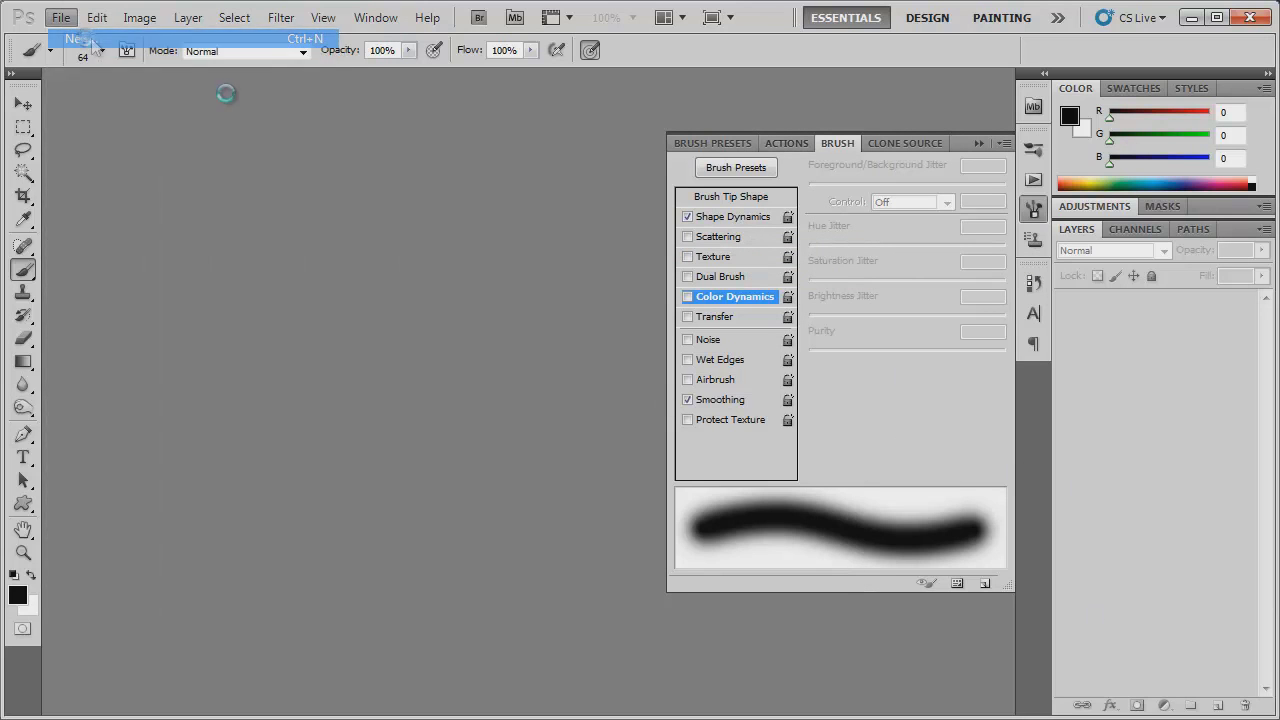
pyautogui.click(670, 266)
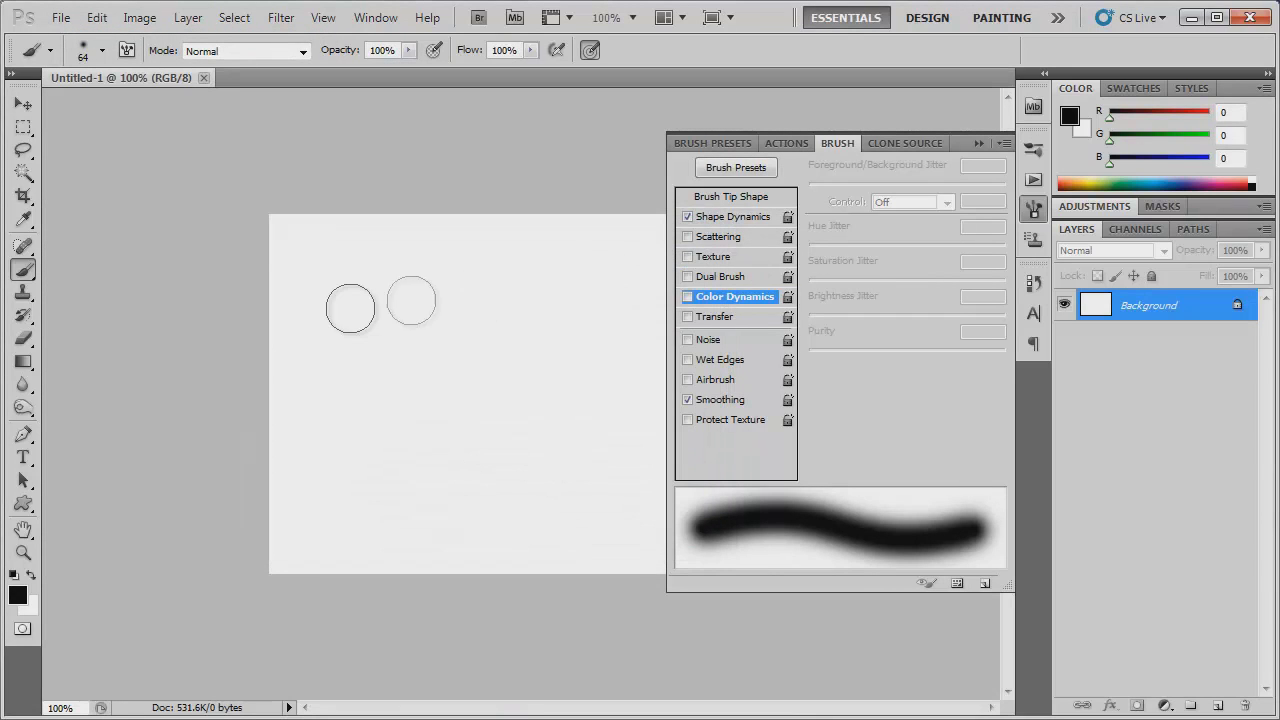
pyautogui.scroll(5, 346, 310)
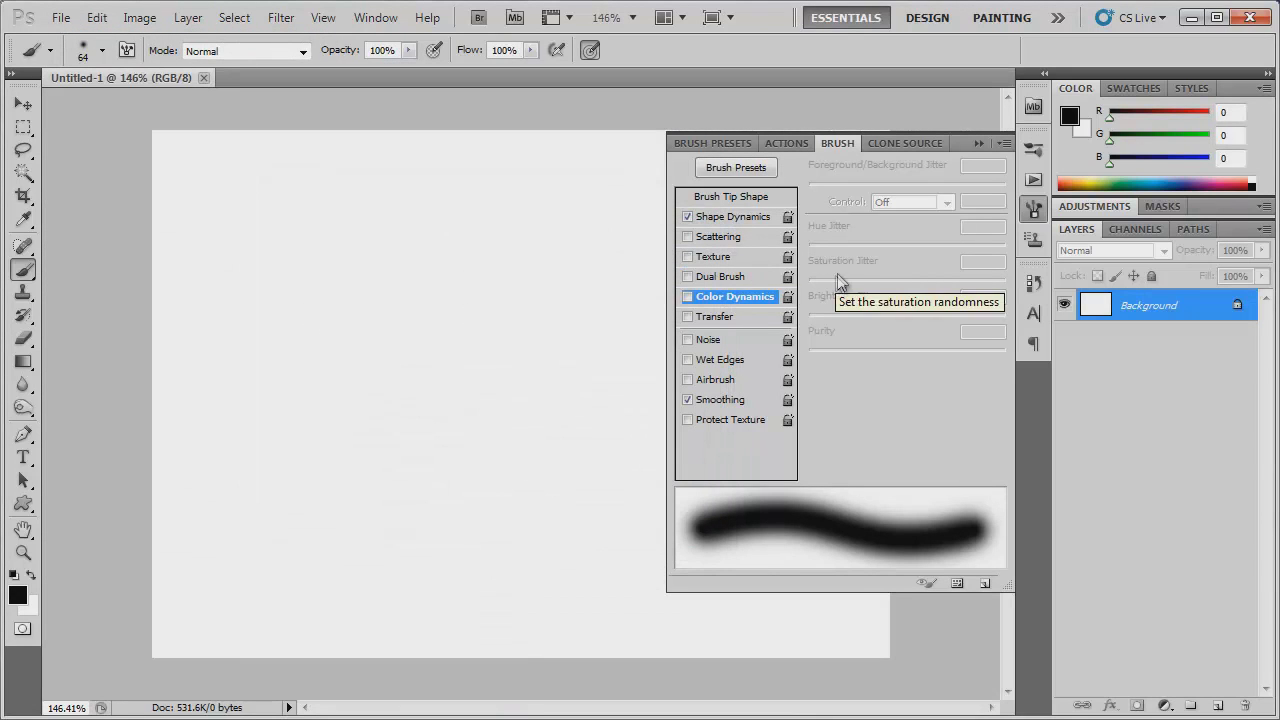
# Step: Choose the 74 px maple leaf brush tip and stamp one leaf near the canvas's upper-left corner
pyautogui.click(756, 198)
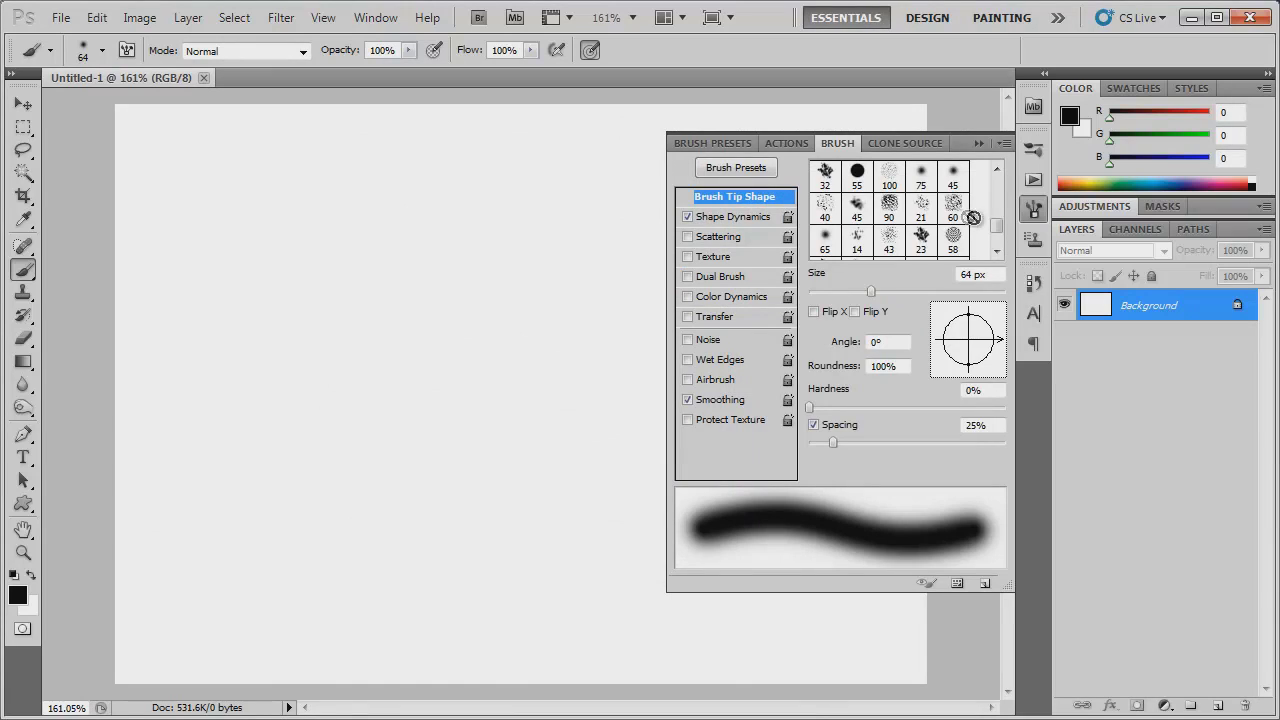
pyautogui.click(995, 205)
pyautogui.scroll(-2, 870, 245)
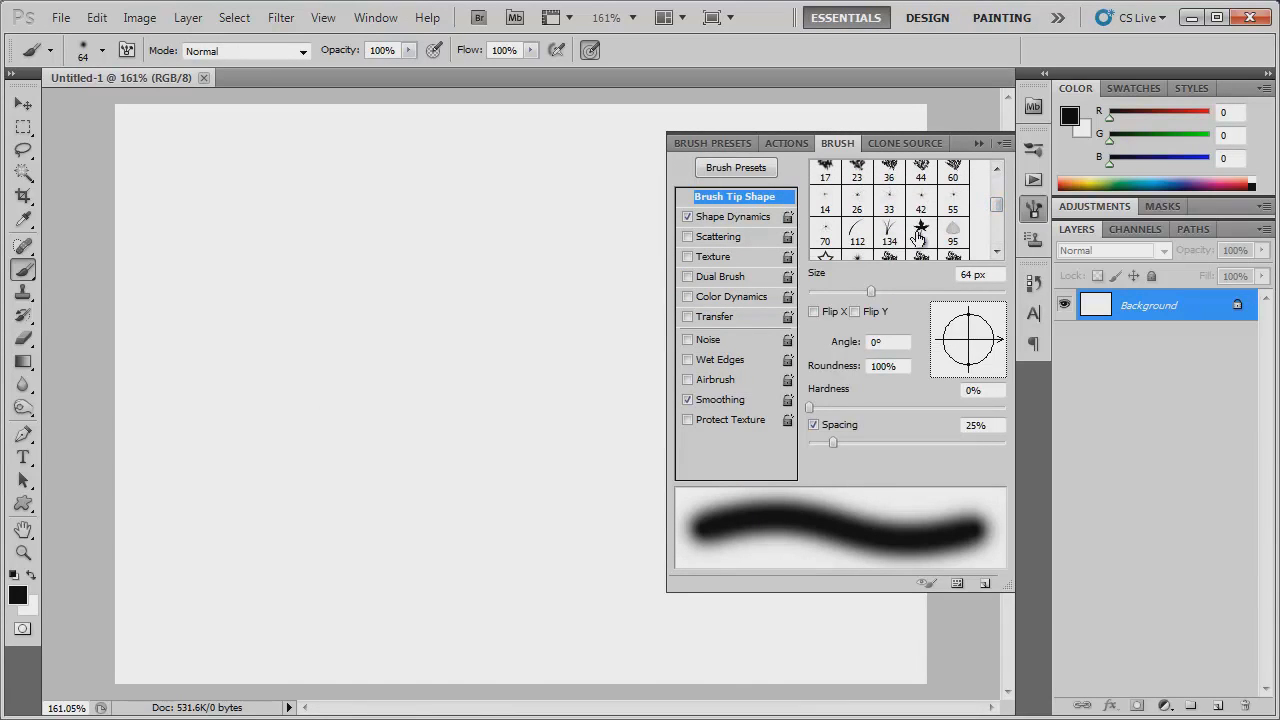
pyautogui.click(918, 236)
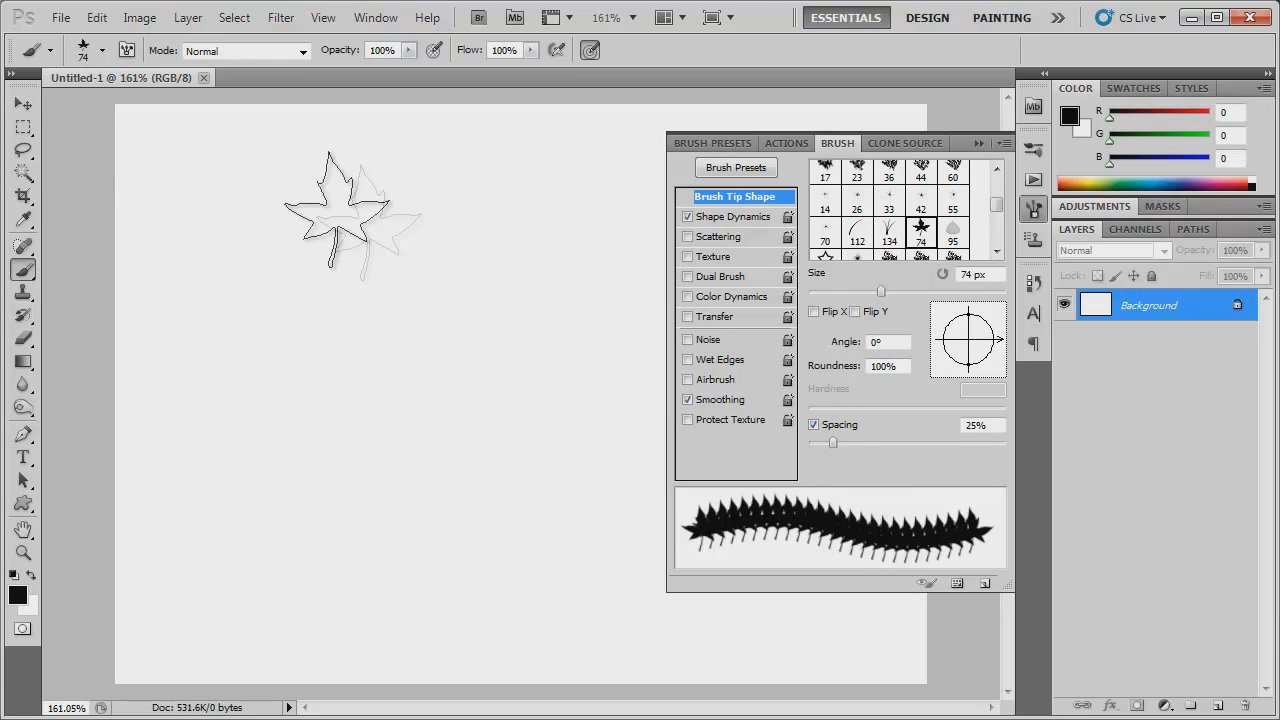
pyautogui.click(200, 178)
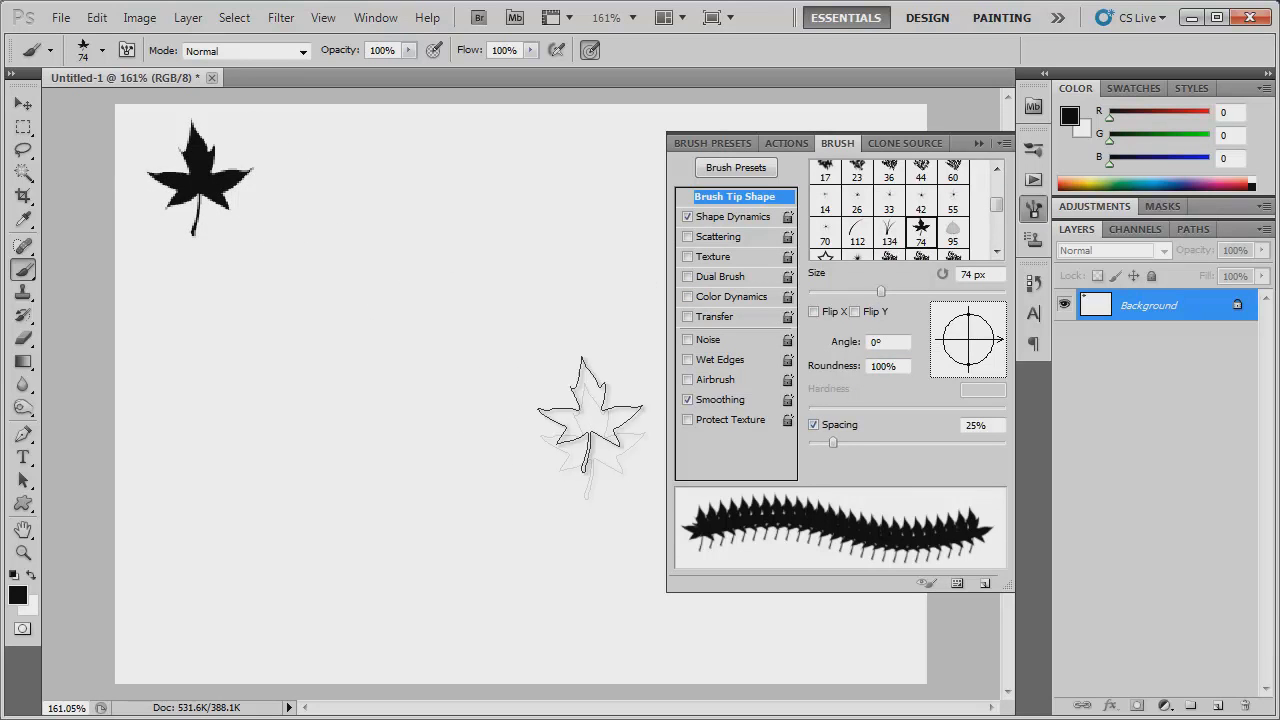
# Step: Paint a short horizontal stroke of overlapping leaves to the right of the first leaf
pyautogui.scroll(-1, 388, 245)
pyautogui.scroll(-1, 389, 243)
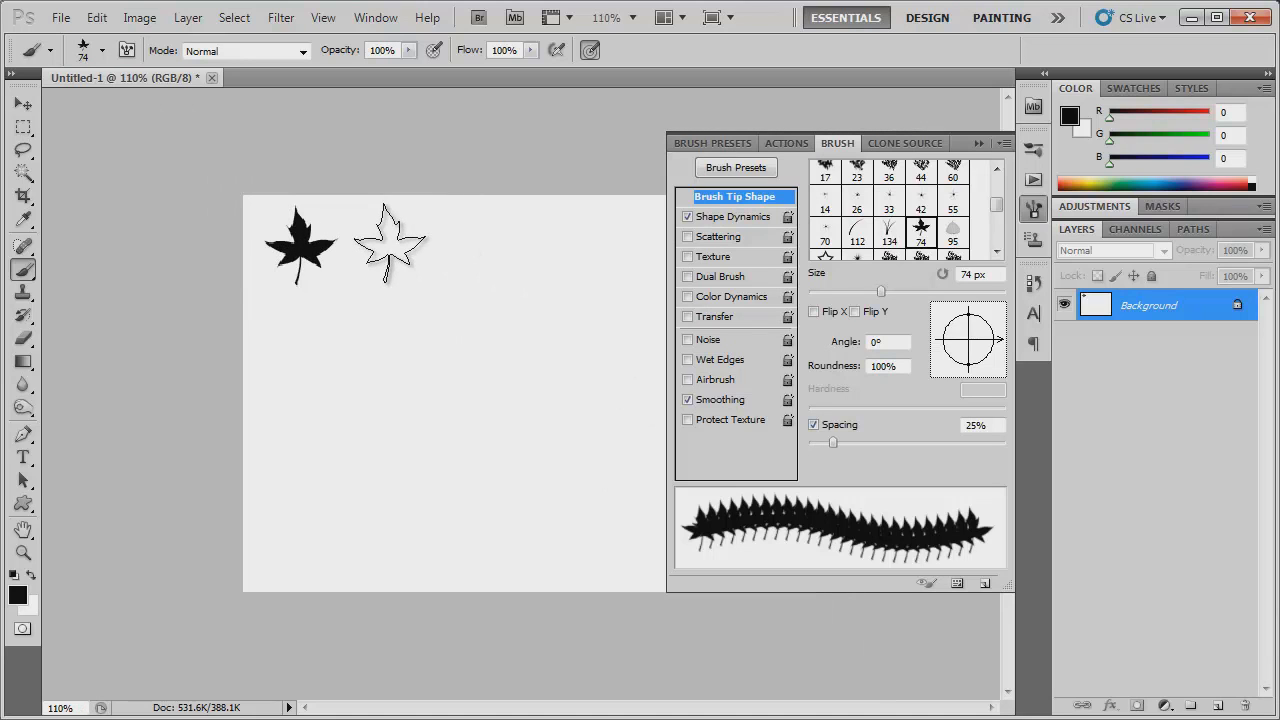
pyautogui.scroll(-1, 389, 243)
pyautogui.moveTo(406, 257); pyautogui.dragTo(522, 260)
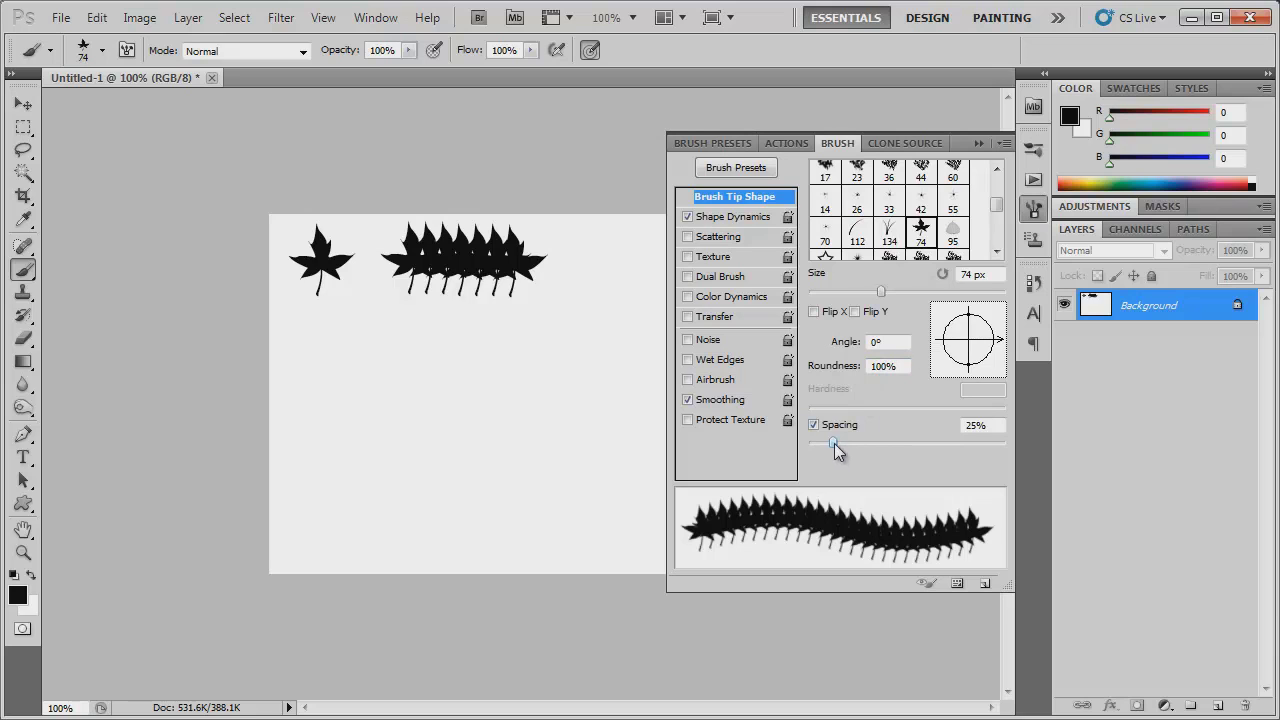
# Step: Set the brush spacing to 96% and paint a row of three separate leaves below the first row
pyautogui.moveTo(834, 444); pyautogui.dragTo(901, 444)
pyautogui.click(327, 345)
pyautogui.moveTo(393, 345); pyautogui.dragTo(466, 348)
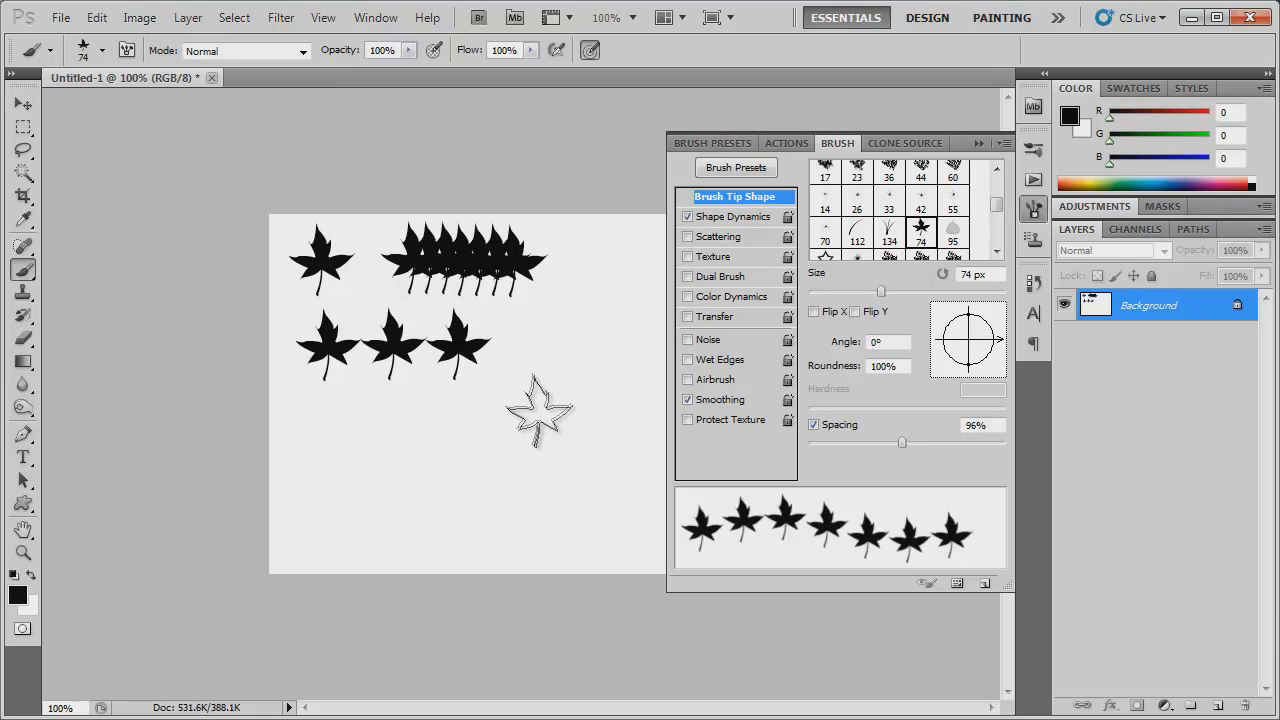
# Step: Set the leaf tip's spacing to 91% and its angle to -21°
pyautogui.moveTo(902, 444)
pyautogui.mouseDown()
pyautogui.moveTo(911, 449)
pyautogui.moveTo(879, 452)
pyautogui.moveTo(897, 452)
pyautogui.mouseUp()
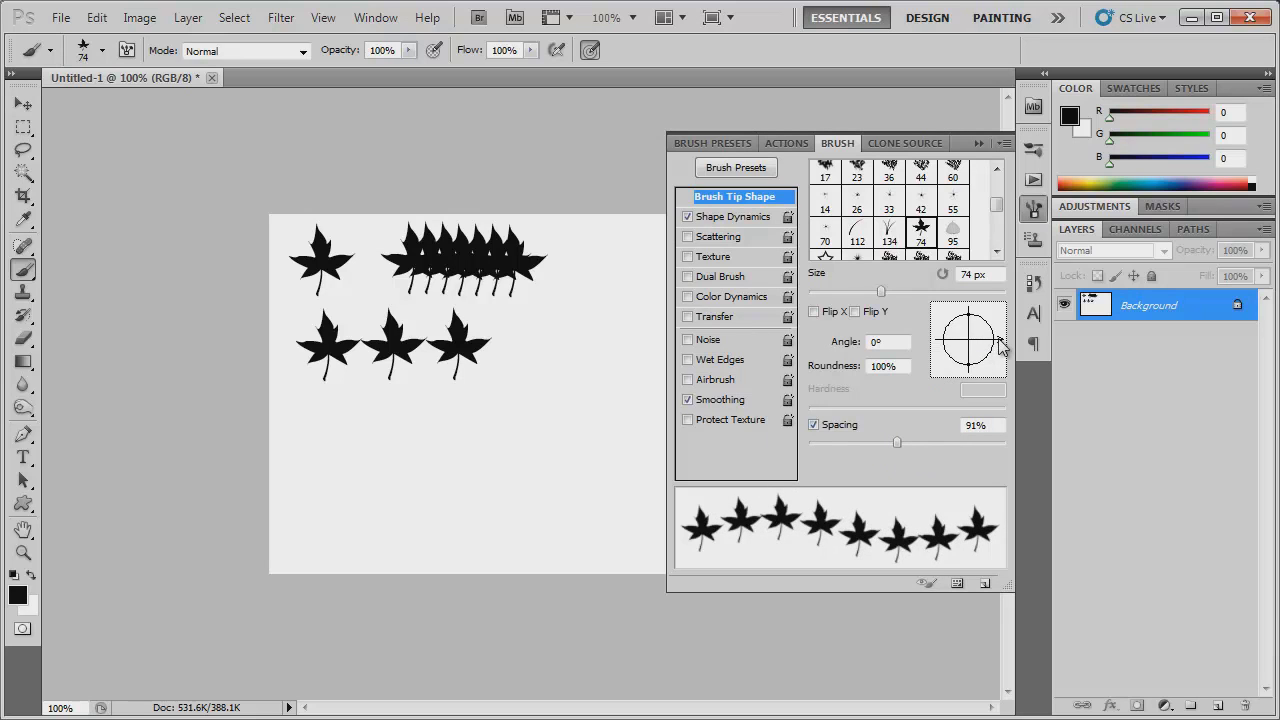
pyautogui.moveTo(843, 348)
pyautogui.mouseDown()
pyautogui.moveTo(828, 350)
pyautogui.moveTo(842, 343)
pyautogui.mouseUp()
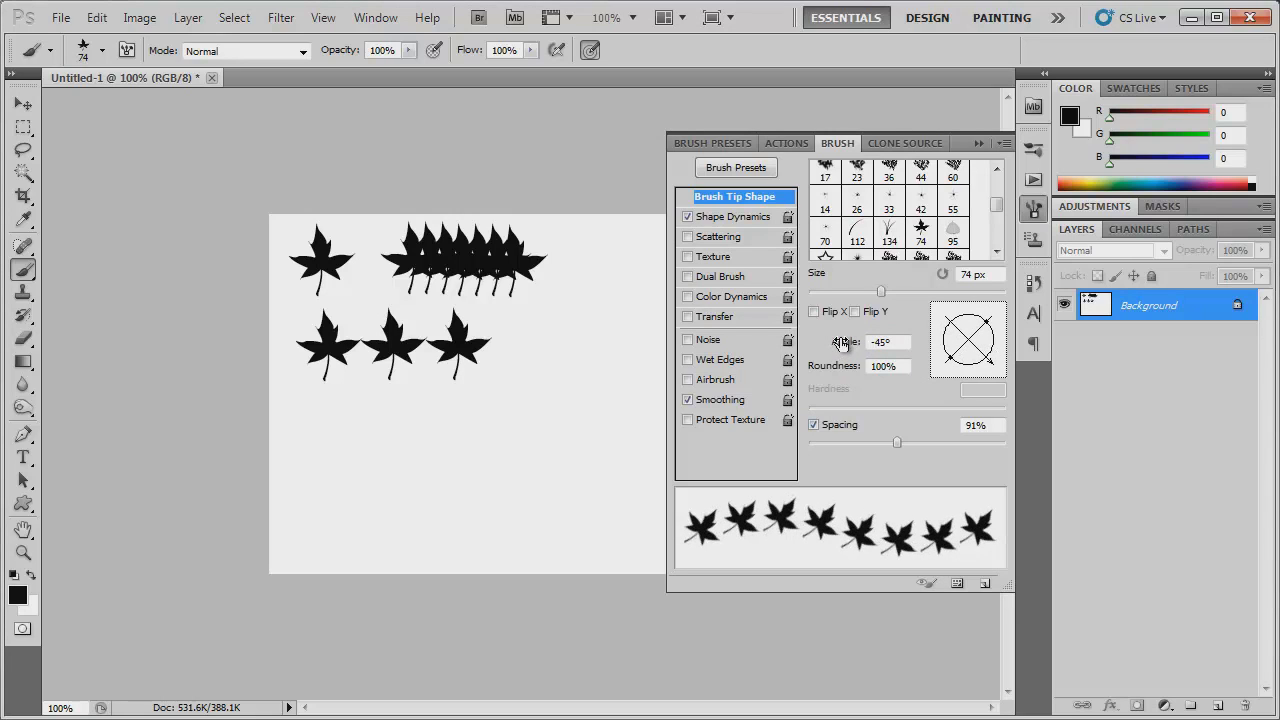
pyautogui.moveTo(840, 342); pyautogui.dragTo(871, 342)
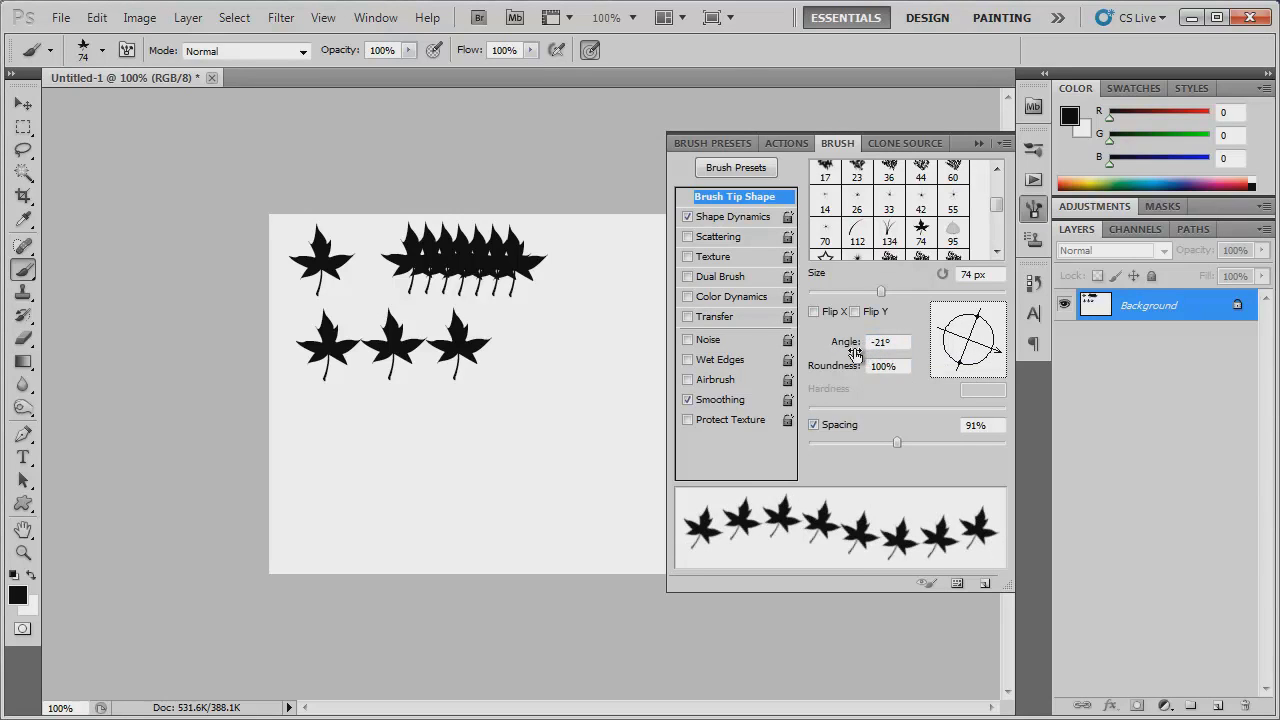
pyautogui.moveTo(854, 372); pyautogui.dragTo(1014, 365)
# Step: Turn on Scattering with 102% scatter, a count of 1 and 16% count jitter
pyautogui.click(718, 238)
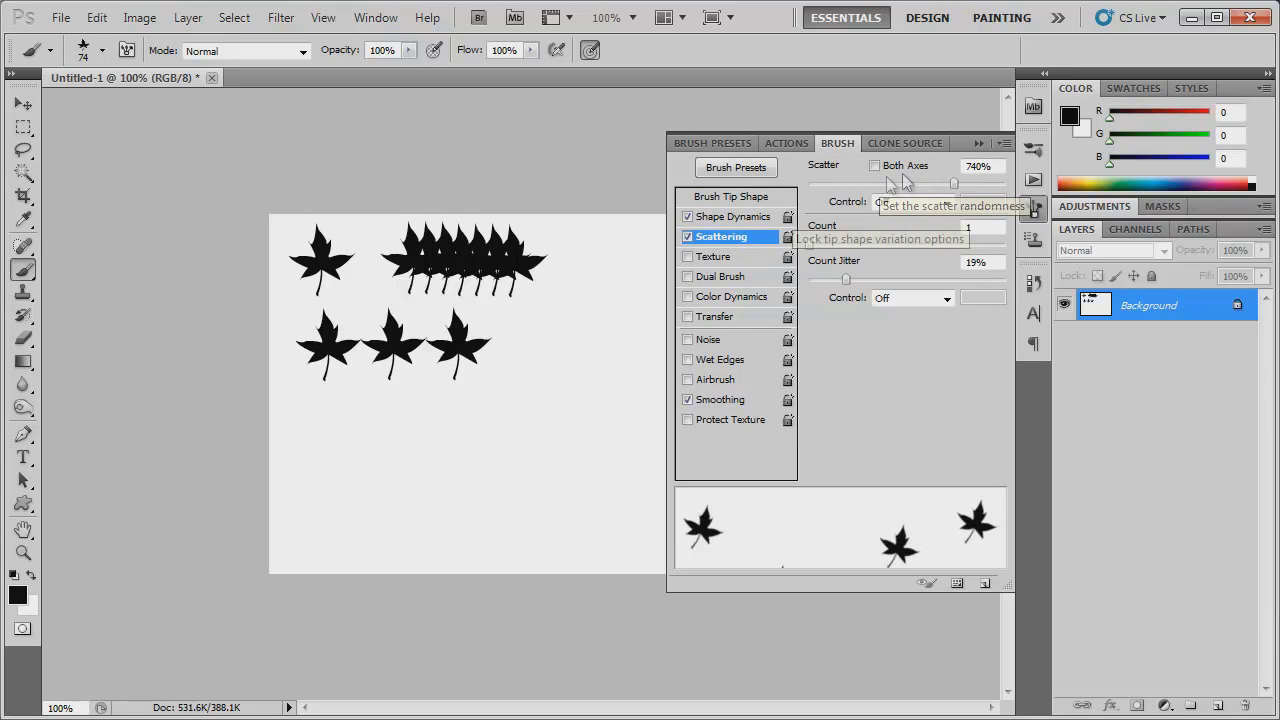
pyautogui.moveTo(952, 188)
pyautogui.mouseDown()
pyautogui.moveTo(745, 202)
pyautogui.moveTo(846, 200)
pyautogui.moveTo(830, 199)
pyautogui.mouseUp()
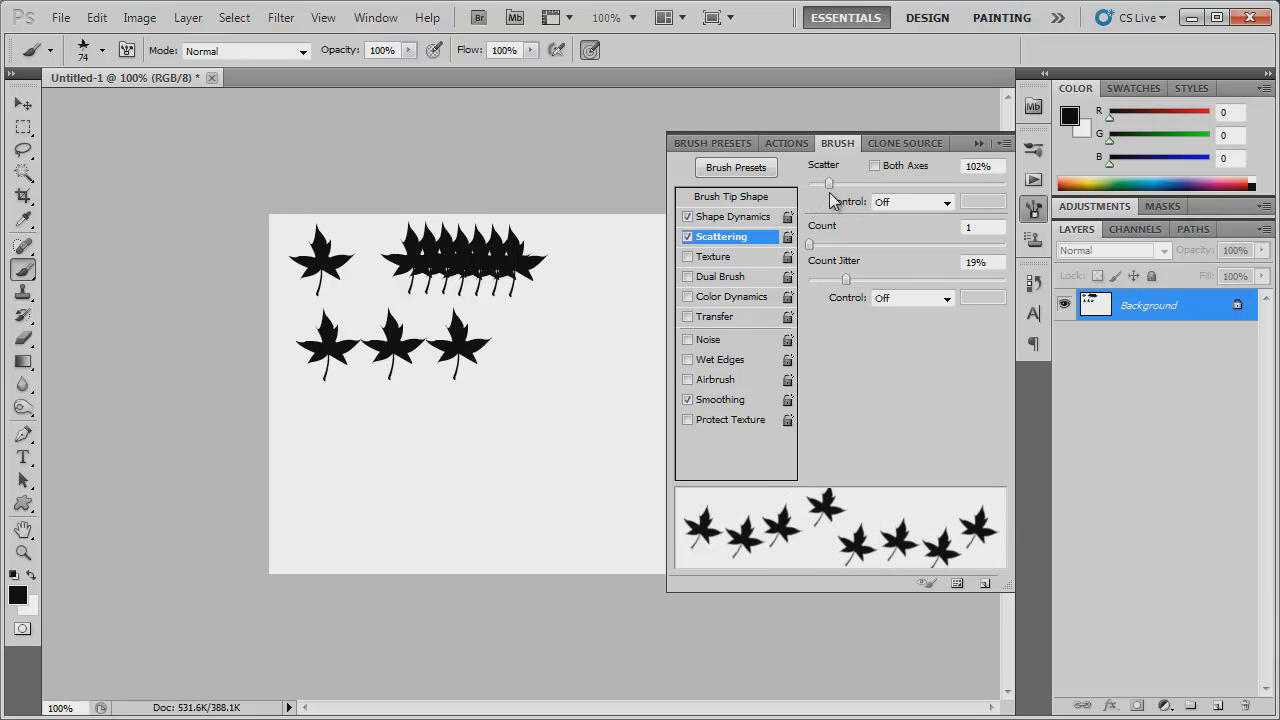
pyautogui.moveTo(808, 245); pyautogui.dragTo(810, 243)
pyautogui.moveTo(857, 287)
pyautogui.mouseDown()
pyautogui.moveTo(877, 286)
pyautogui.moveTo(841, 281)
pyautogui.mouseUp()
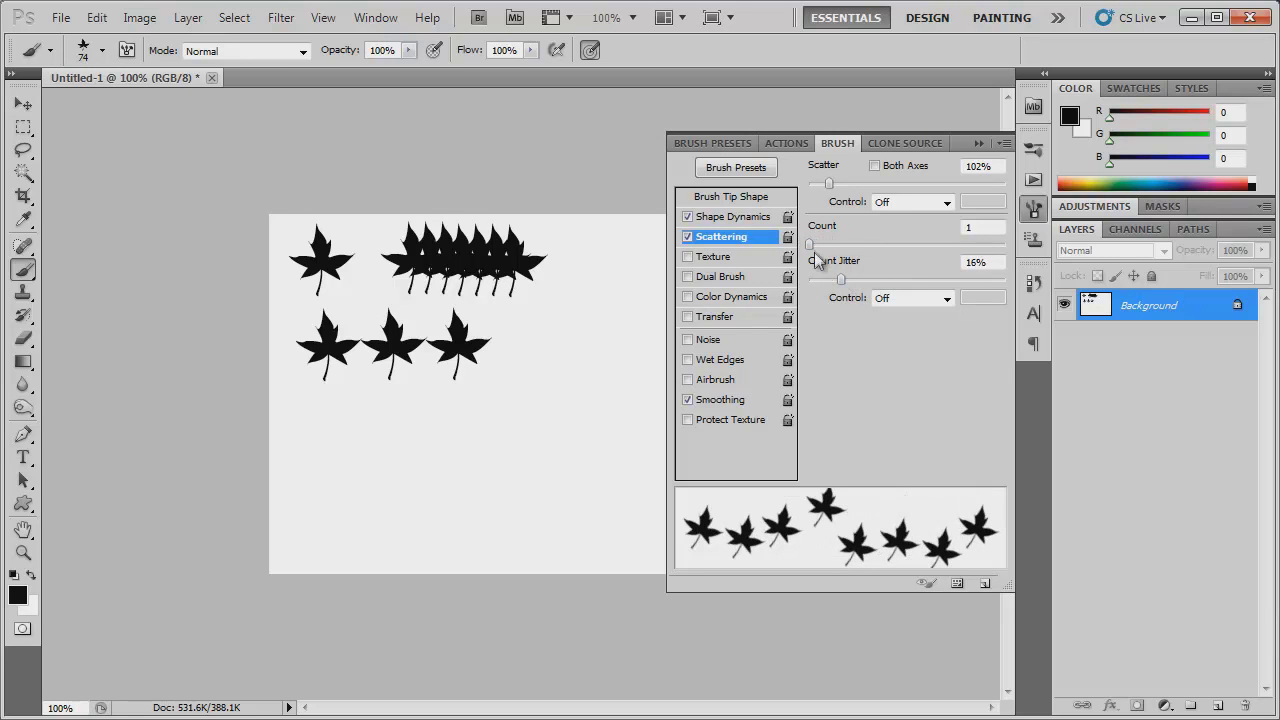
# Step: Turn on Texture for the leaf brush and look through the available patterns and blend modes
pyautogui.click(716, 257)
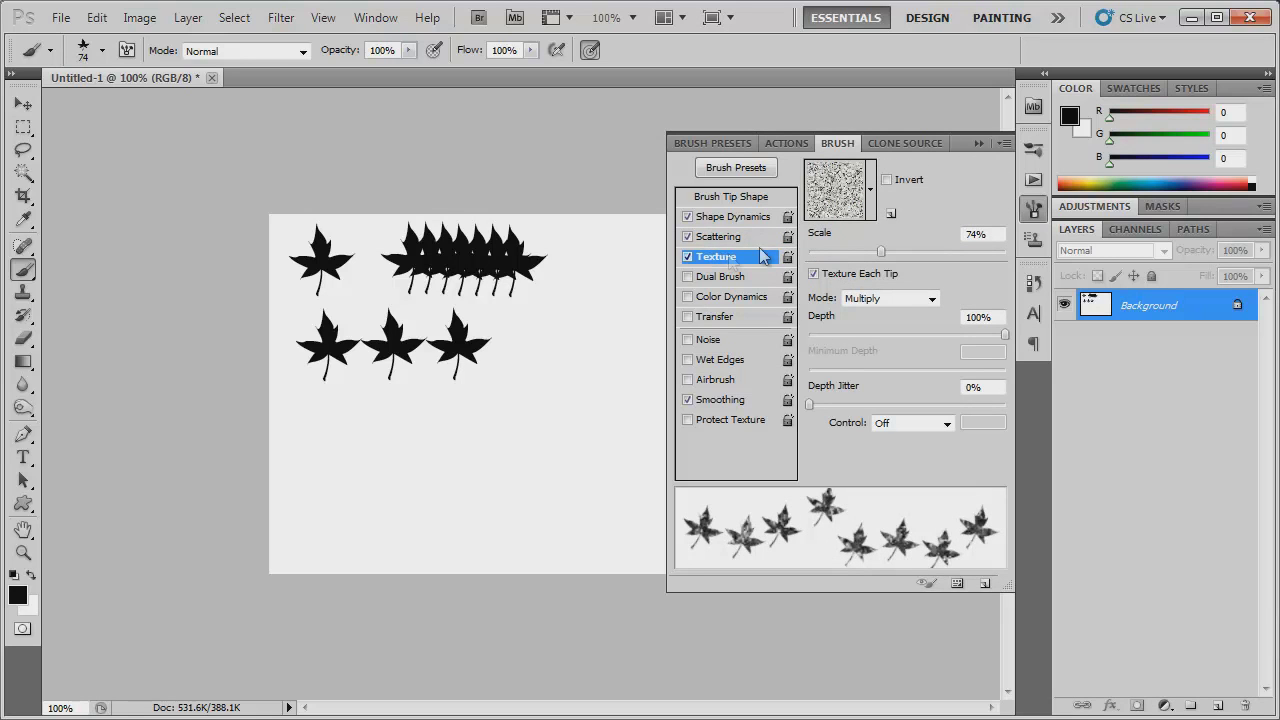
pyautogui.click(871, 189)
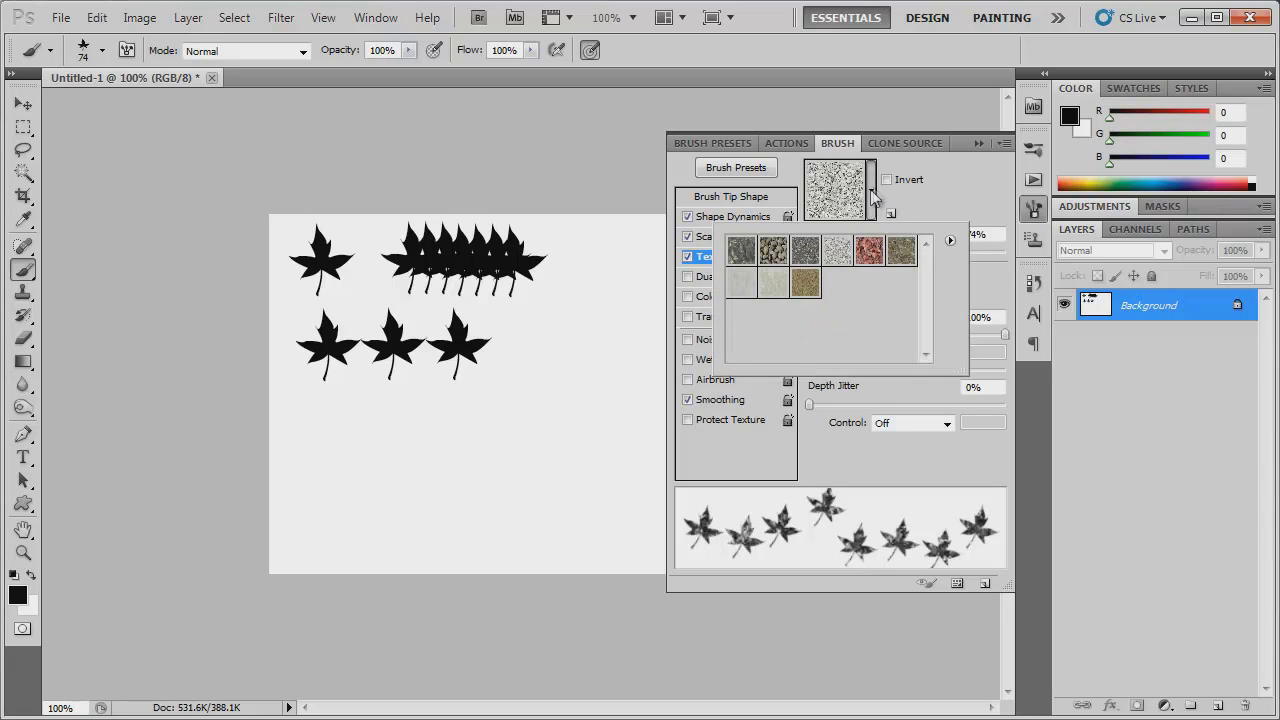
pyautogui.click(874, 192)
pyautogui.click(880, 298)
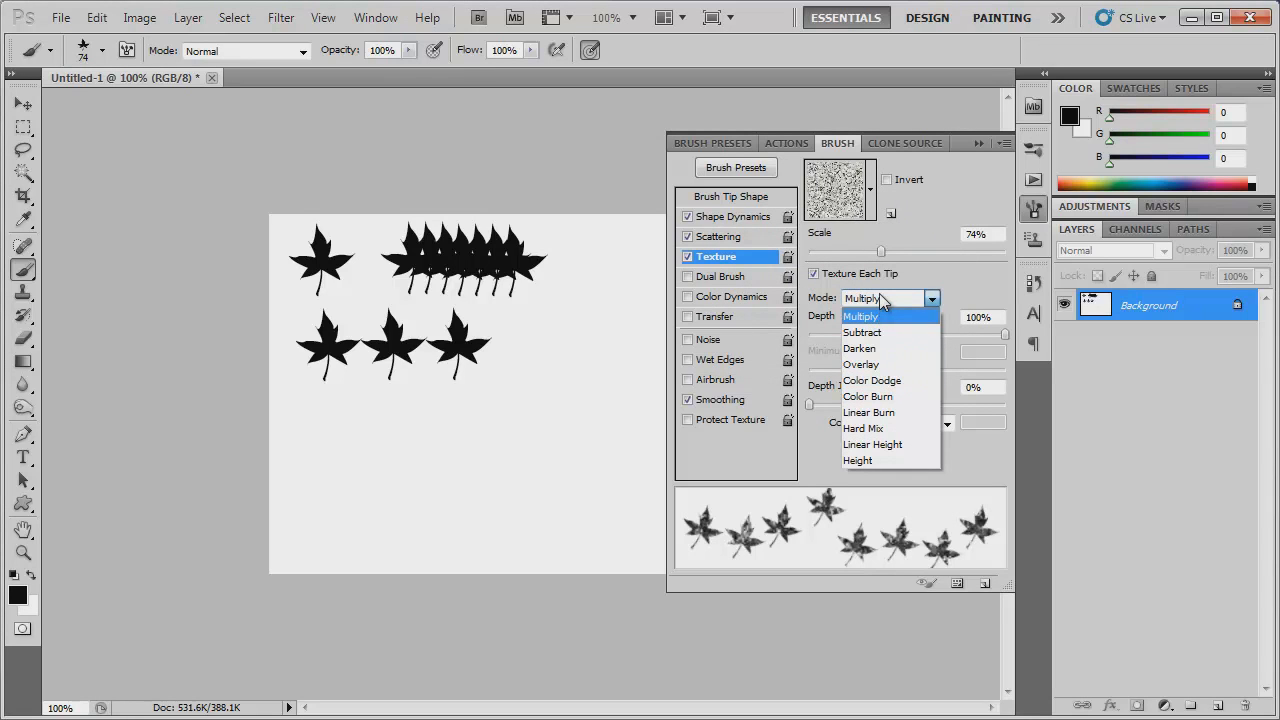
pyautogui.click(882, 300)
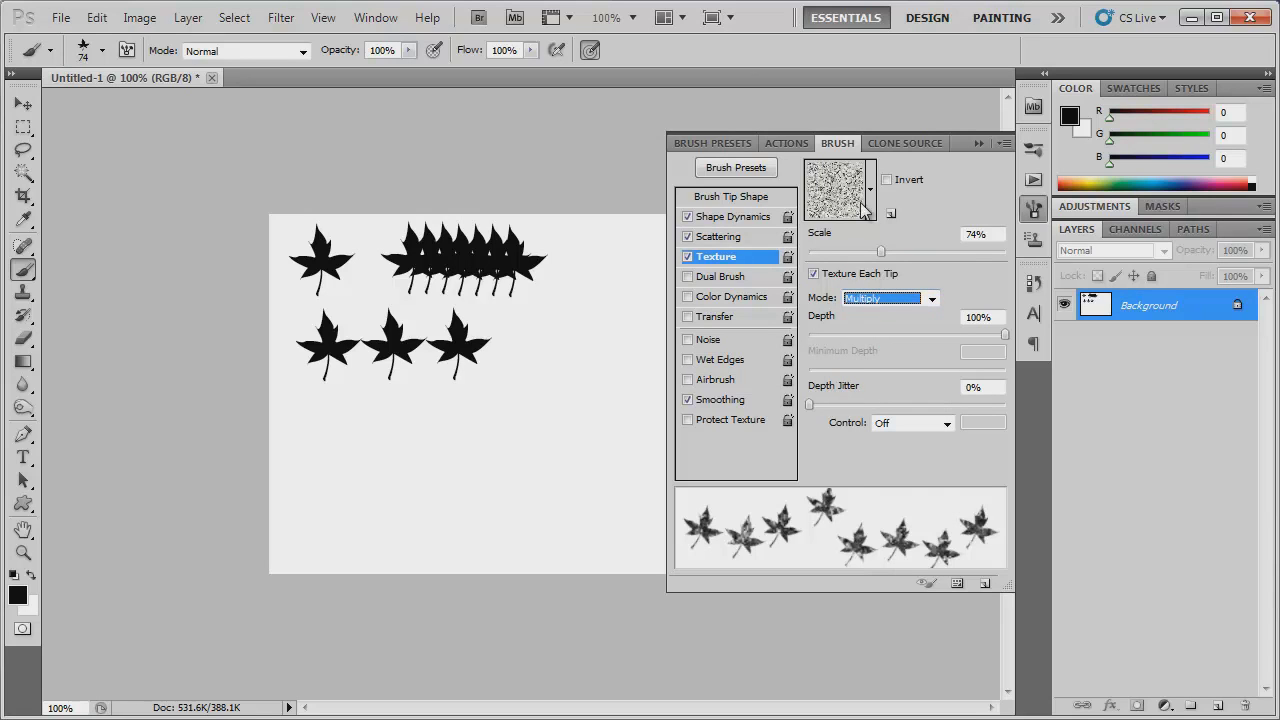
# Step: Try several texture patterns on the leaf brush, settle on the pebble pattern and reduce the texture scale
pyautogui.click(872, 190)
pyautogui.click(806, 283)
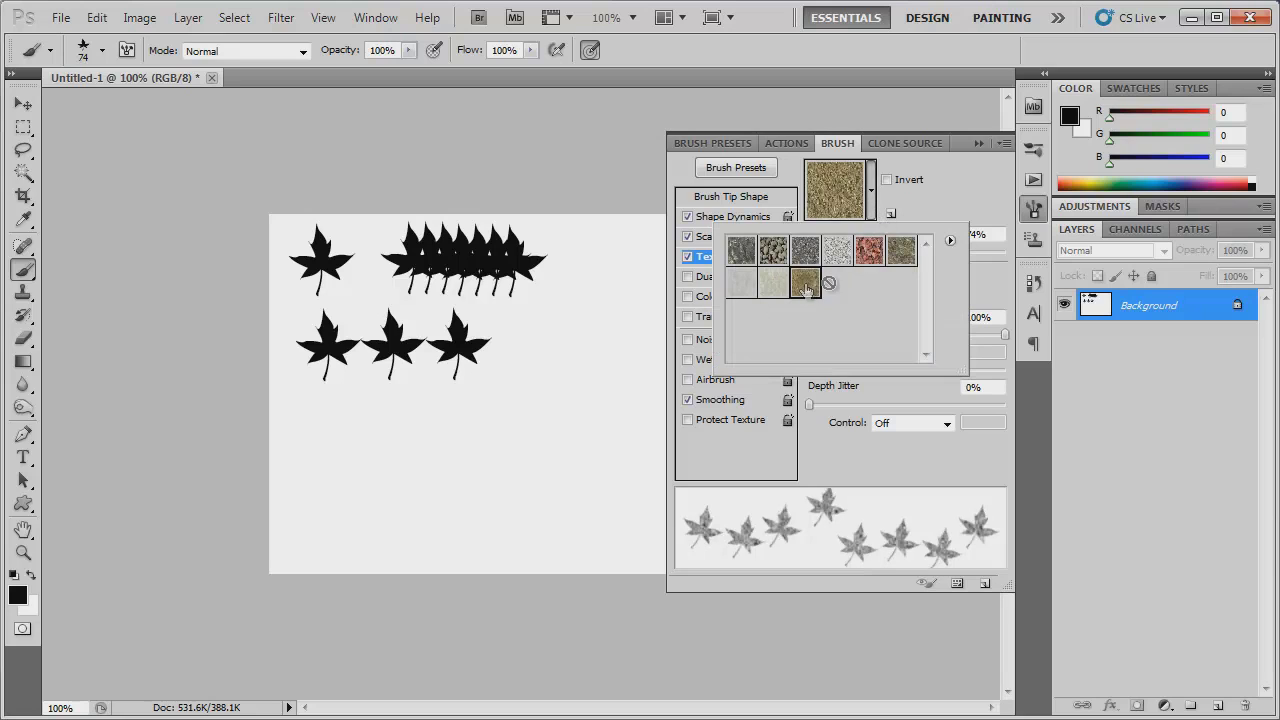
pyautogui.click(908, 258)
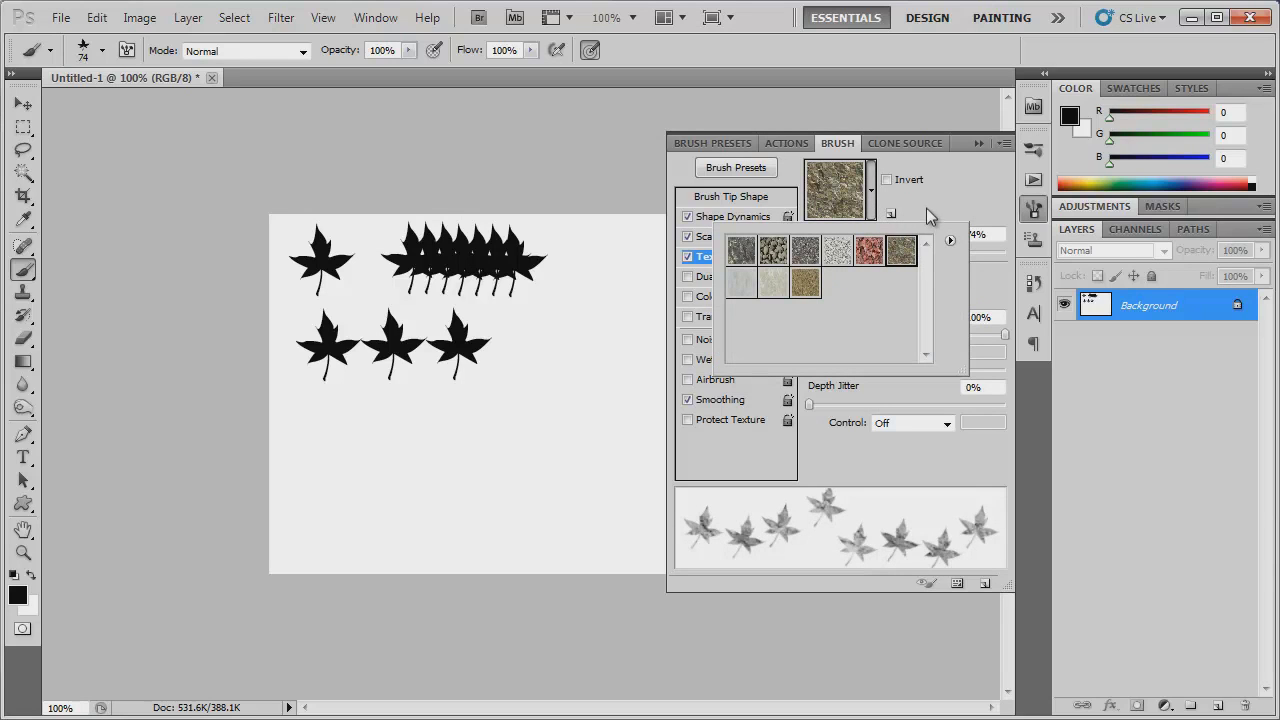
pyautogui.click(774, 252)
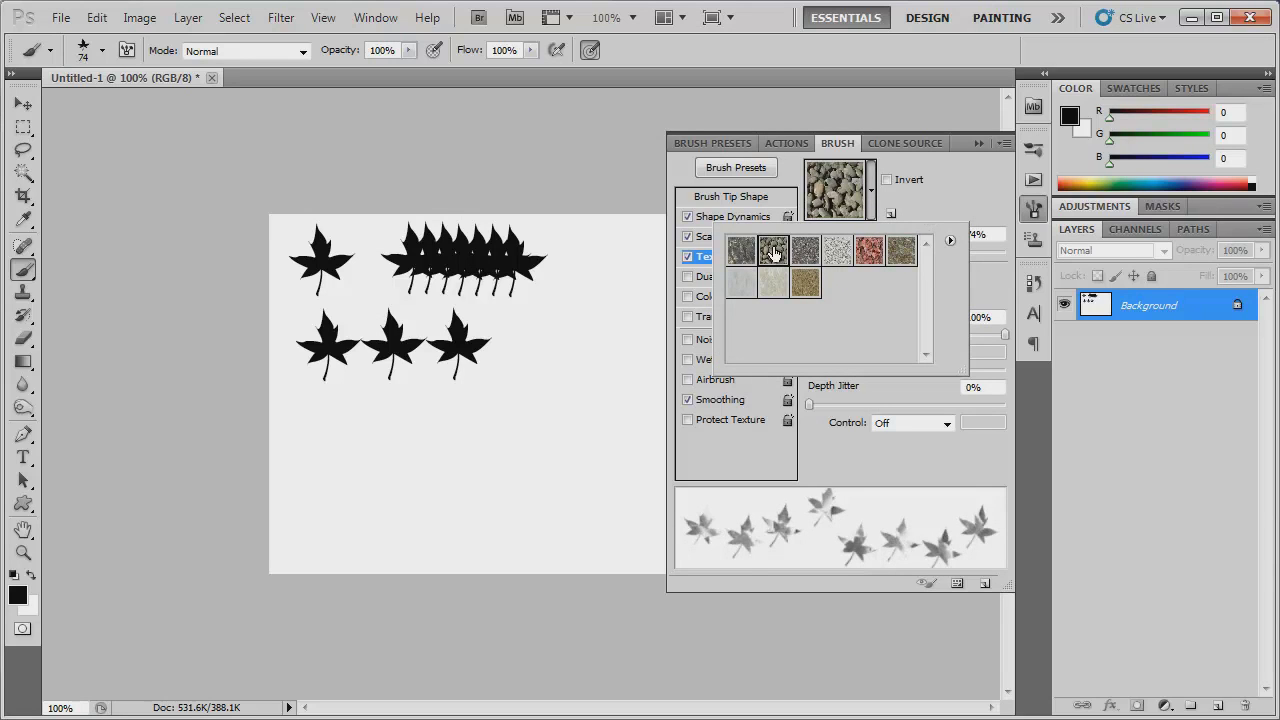
pyautogui.click(978, 224)
pyautogui.click(882, 252)
pyautogui.moveTo(880, 250); pyautogui.dragTo(858, 248)
# Step: Replace the texture with Dual Brush, using the Grass tip at 78 px as the second tip
pyautogui.click(707, 278)
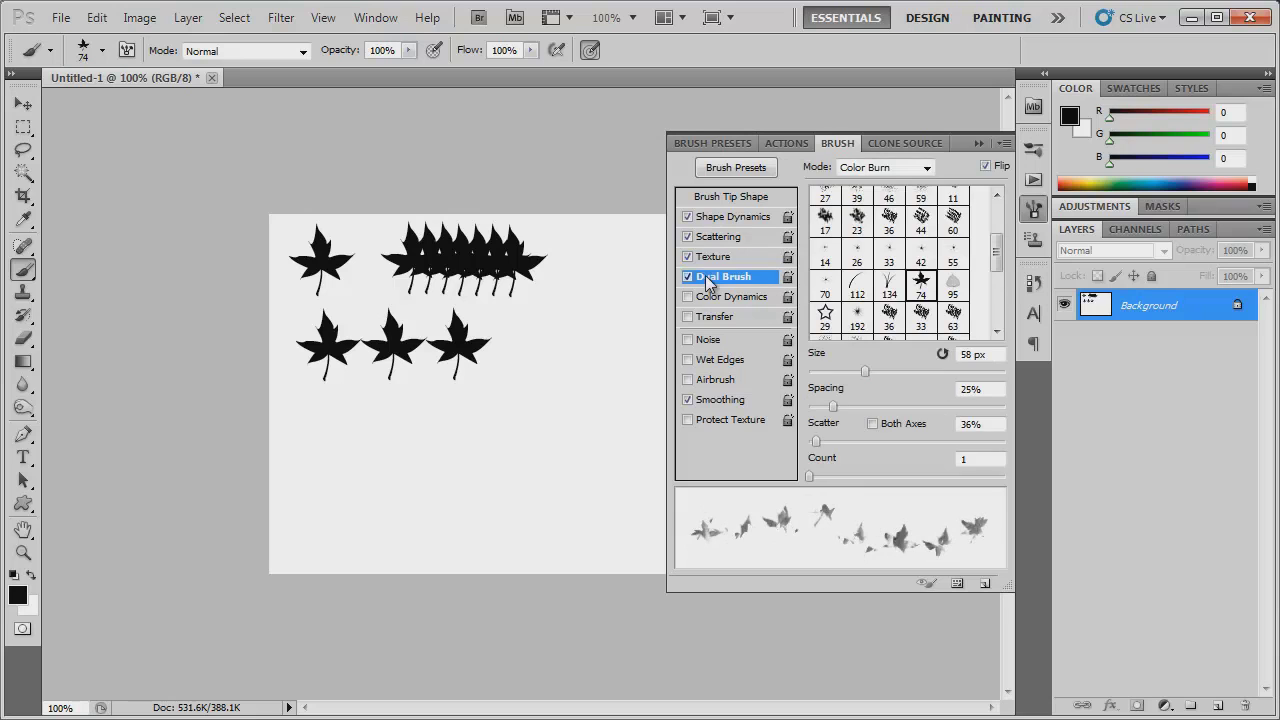
pyautogui.click(687, 257)
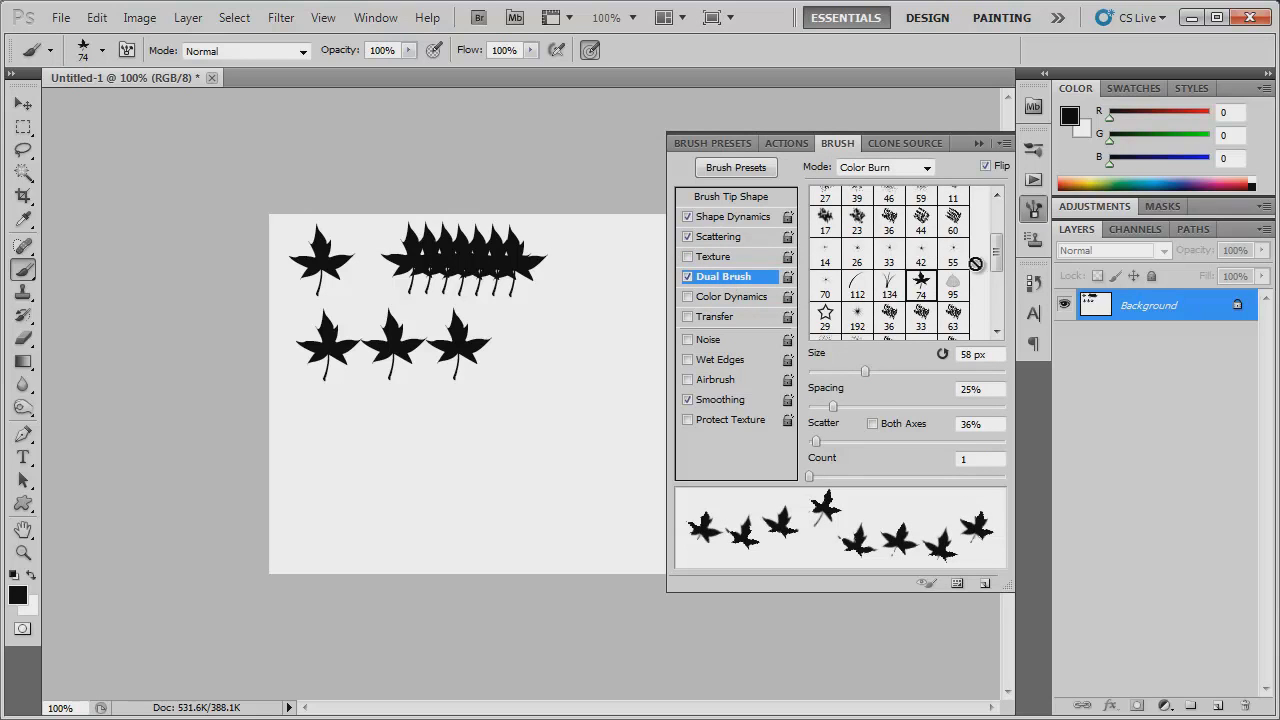
pyautogui.moveTo(998, 265)
pyautogui.mouseDown()
pyautogui.moveTo(998, 313)
pyautogui.moveTo(997, 260)
pyautogui.mouseUp()
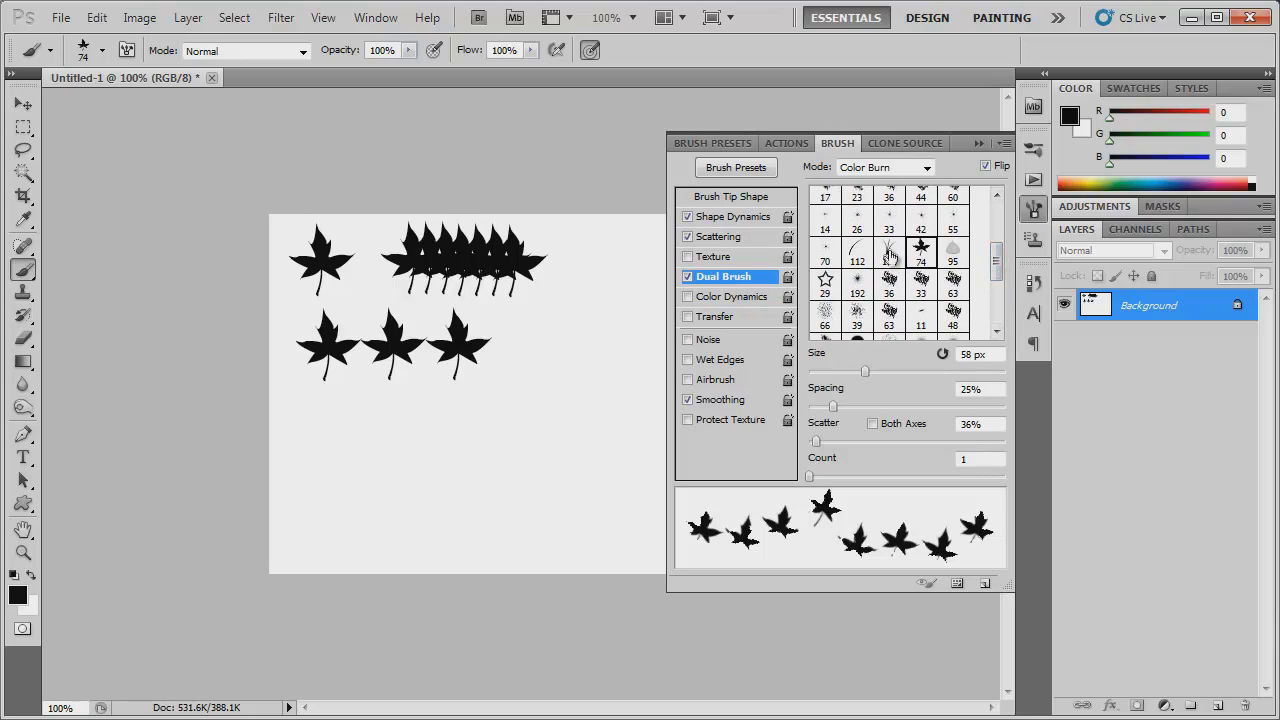
pyautogui.click(891, 259)
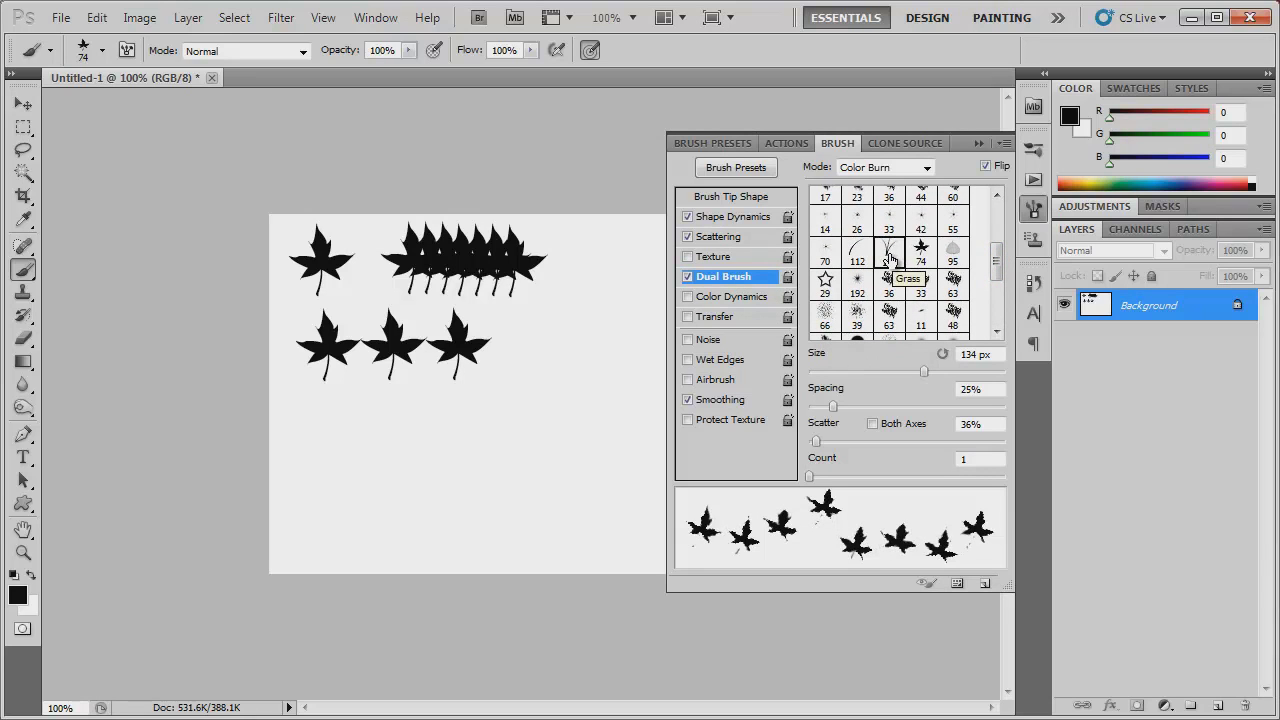
pyautogui.moveTo(923, 372); pyautogui.dragTo(886, 376)
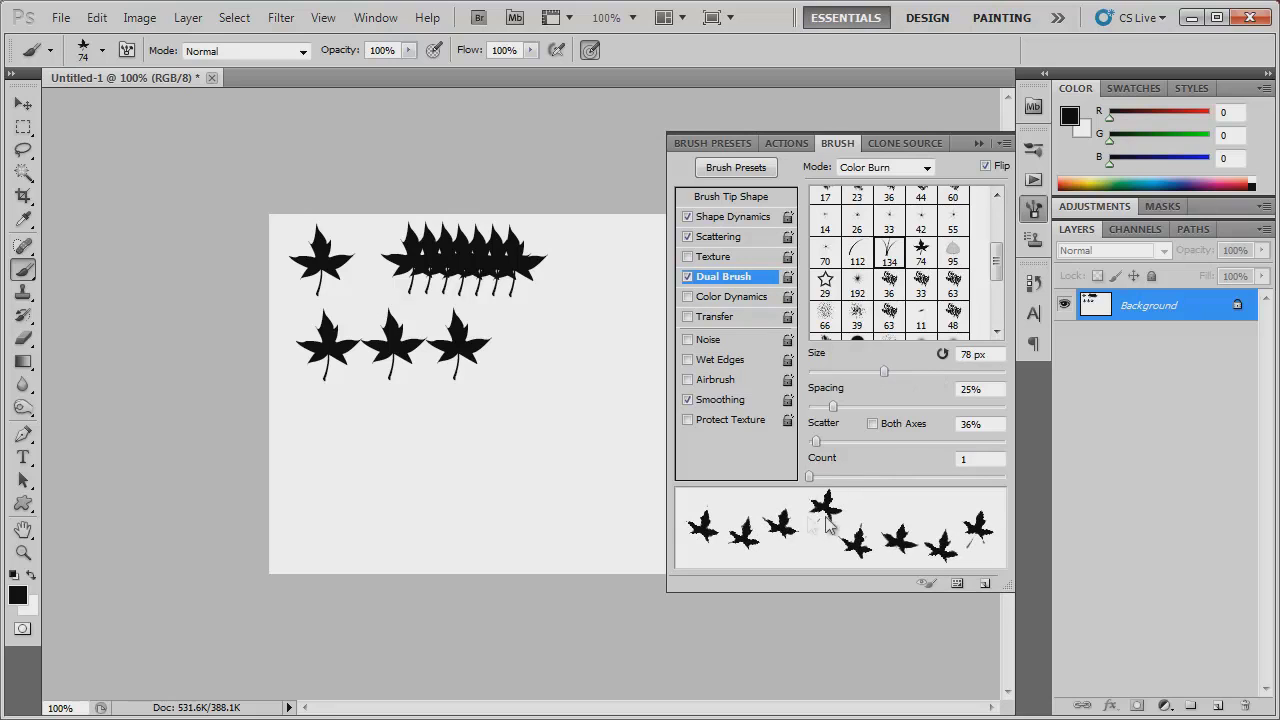
# Step: Try other second tips and the Multiply mode for the dual brush, and switch Dual Brush off
pyautogui.click(953, 262)
pyautogui.click(925, 256)
pyautogui.click(889, 252)
pyautogui.moveTo(920, 370)
pyautogui.mouseDown()
pyautogui.moveTo(873, 371)
pyautogui.moveTo(846, 407)
pyautogui.moveTo(874, 407)
pyautogui.moveTo(824, 406)
pyautogui.mouseUp()
pyautogui.click(895, 168)
pyautogui.click(875, 167)
pyautogui.click(687, 276)
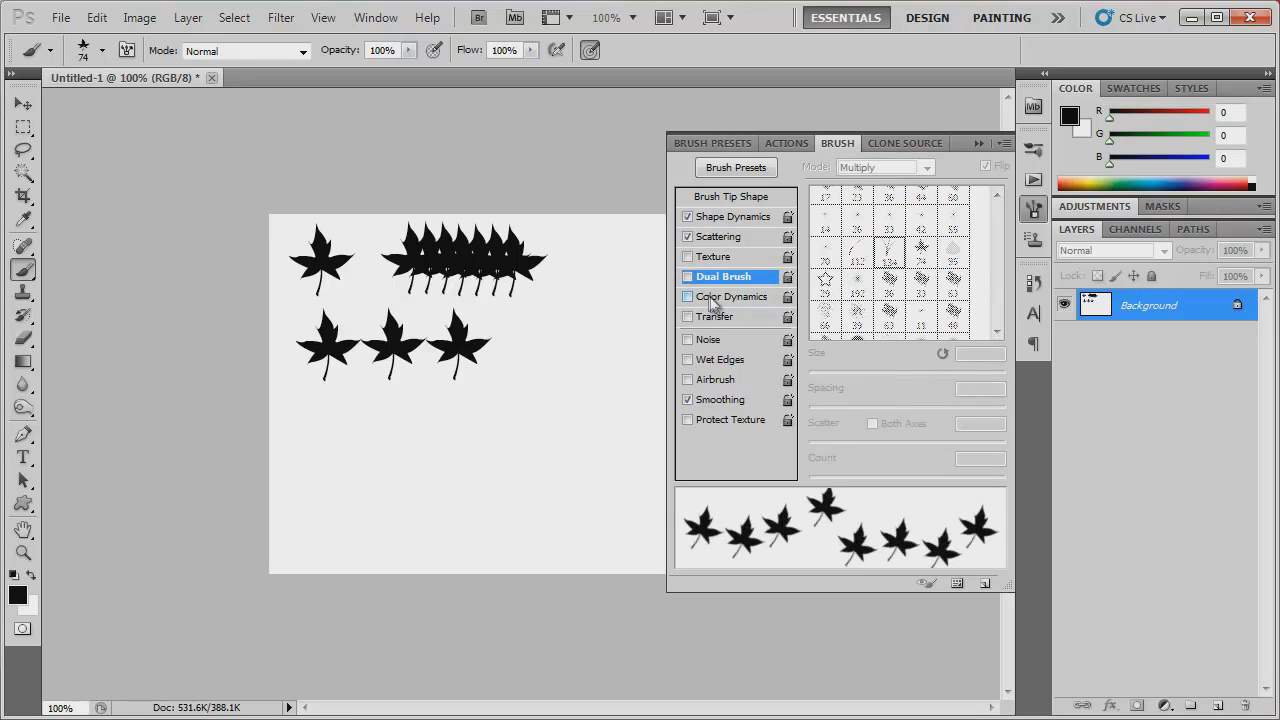
# Step: Turn on Color Dynamics for the leaf brush and set the foreground colour to dark brown 402a11
pyautogui.click(712, 298)
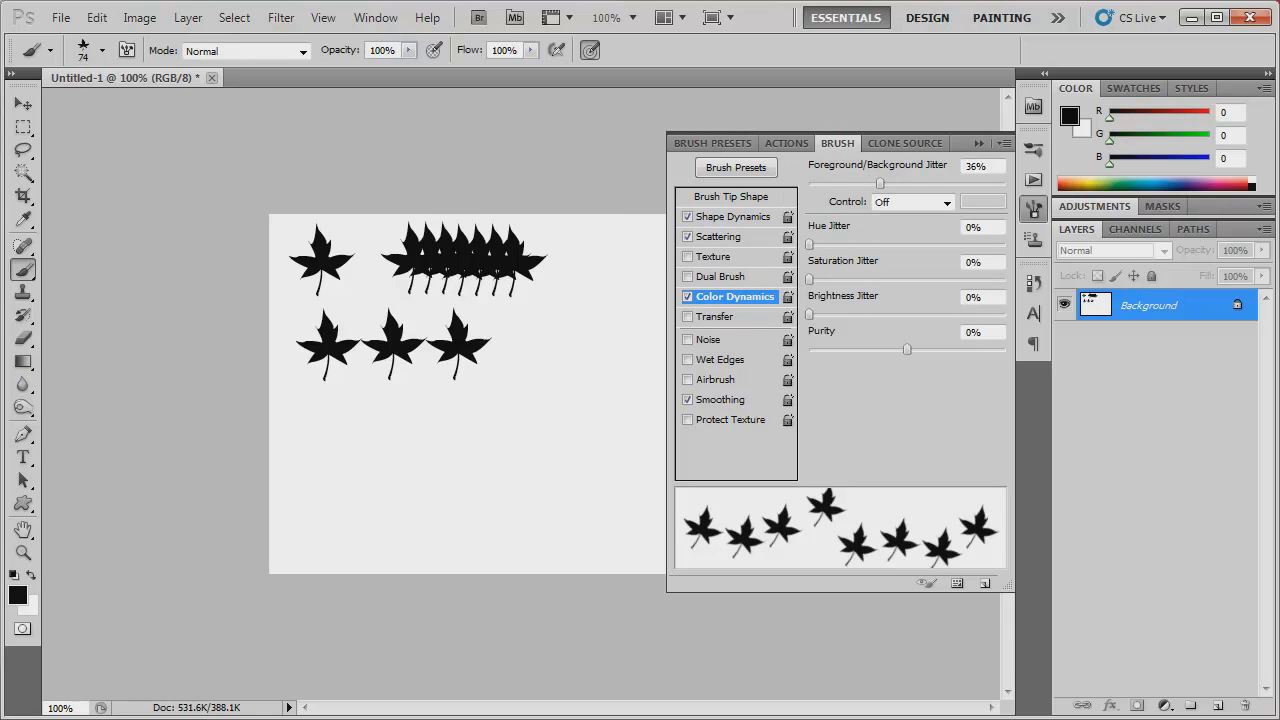
pyautogui.click(17, 595)
pyautogui.moveTo(785, 306); pyautogui.dragTo(726, 304)
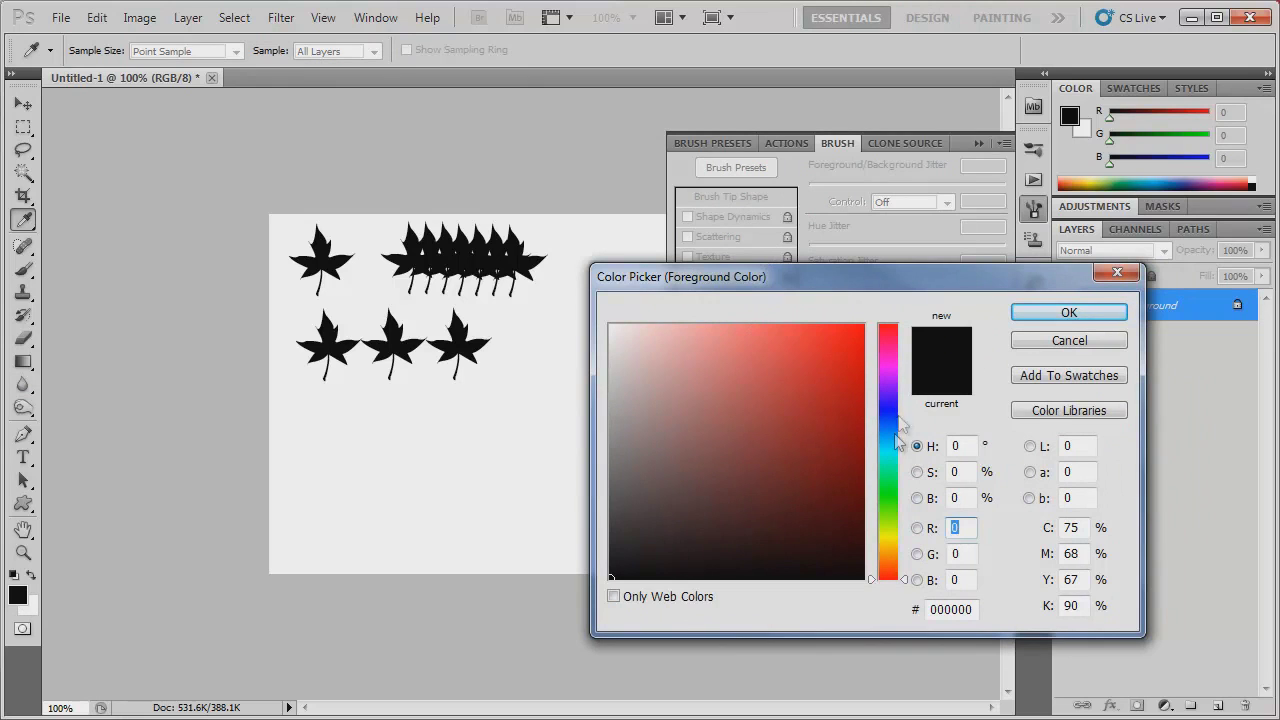
pyautogui.click(893, 567)
pyautogui.click(797, 514)
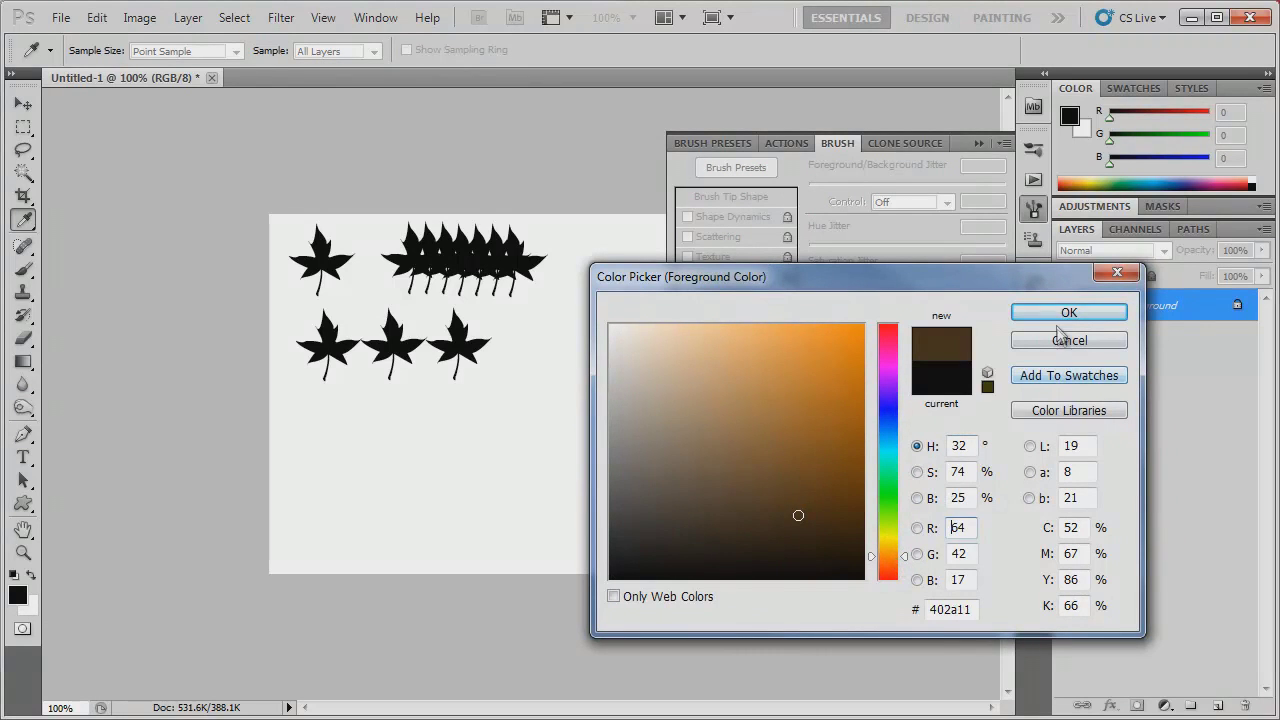
pyautogui.click(1067, 313)
# Step: Set the background colour to the lighter brown 9b7344
pyautogui.click(28, 604)
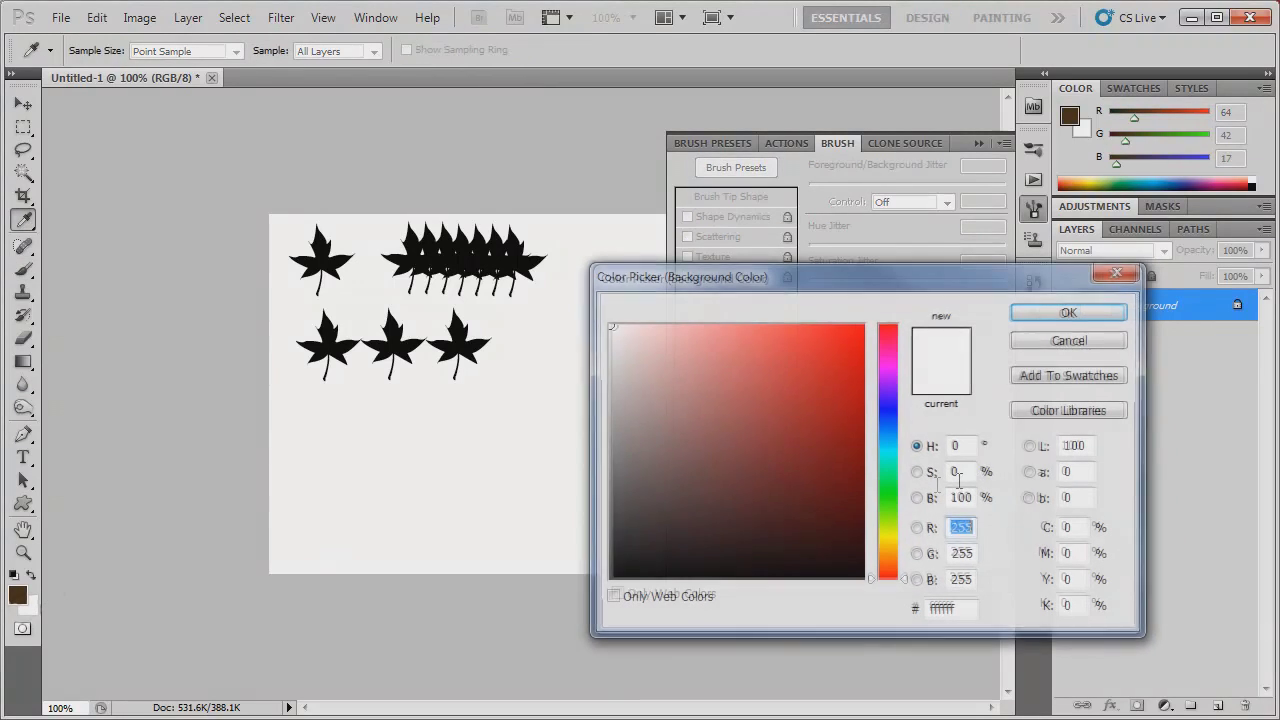
pyautogui.click(876, 540)
pyautogui.click(17, 595)
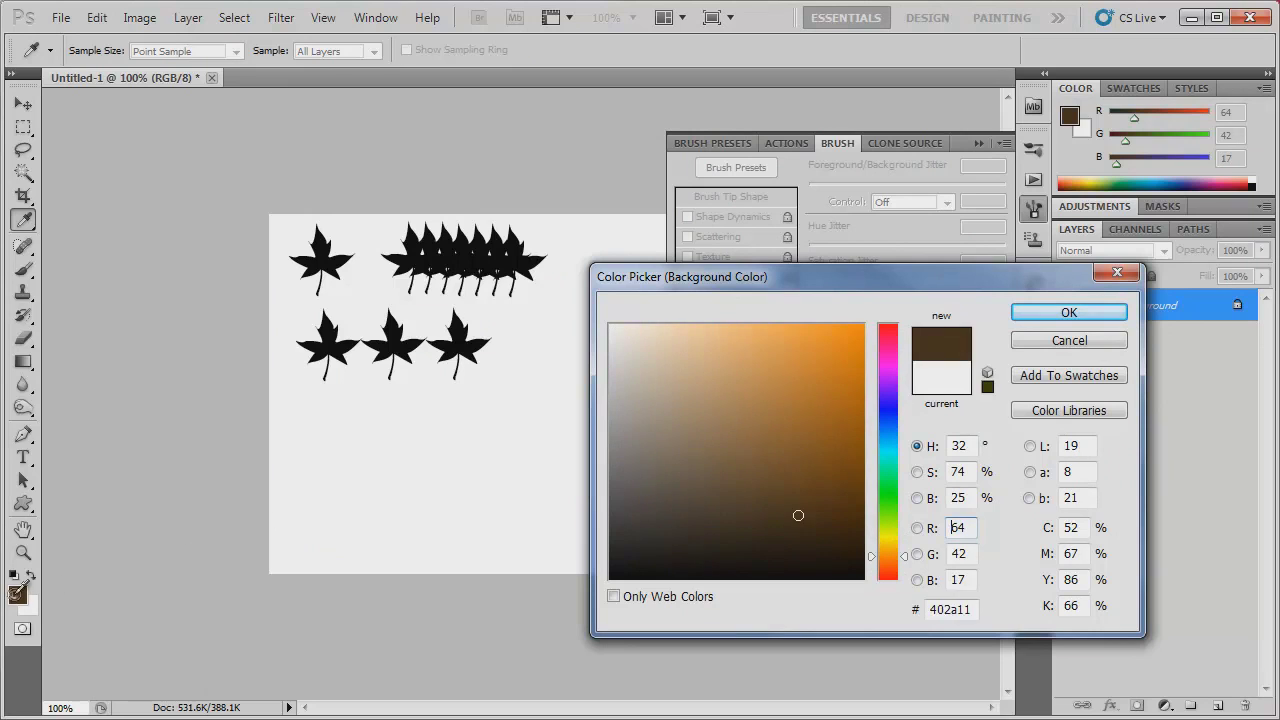
pyautogui.click(864, 498)
pyautogui.moveTo(820, 437); pyautogui.dragTo(751, 424)
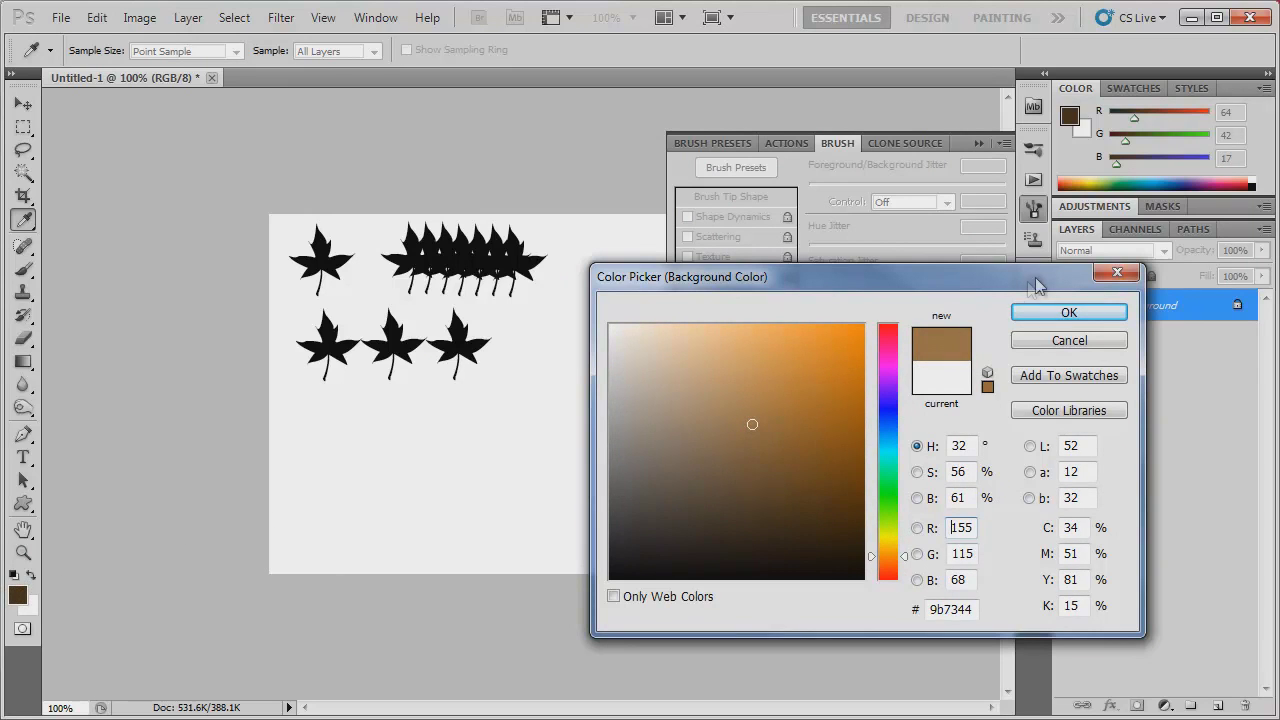
pyautogui.click(1045, 313)
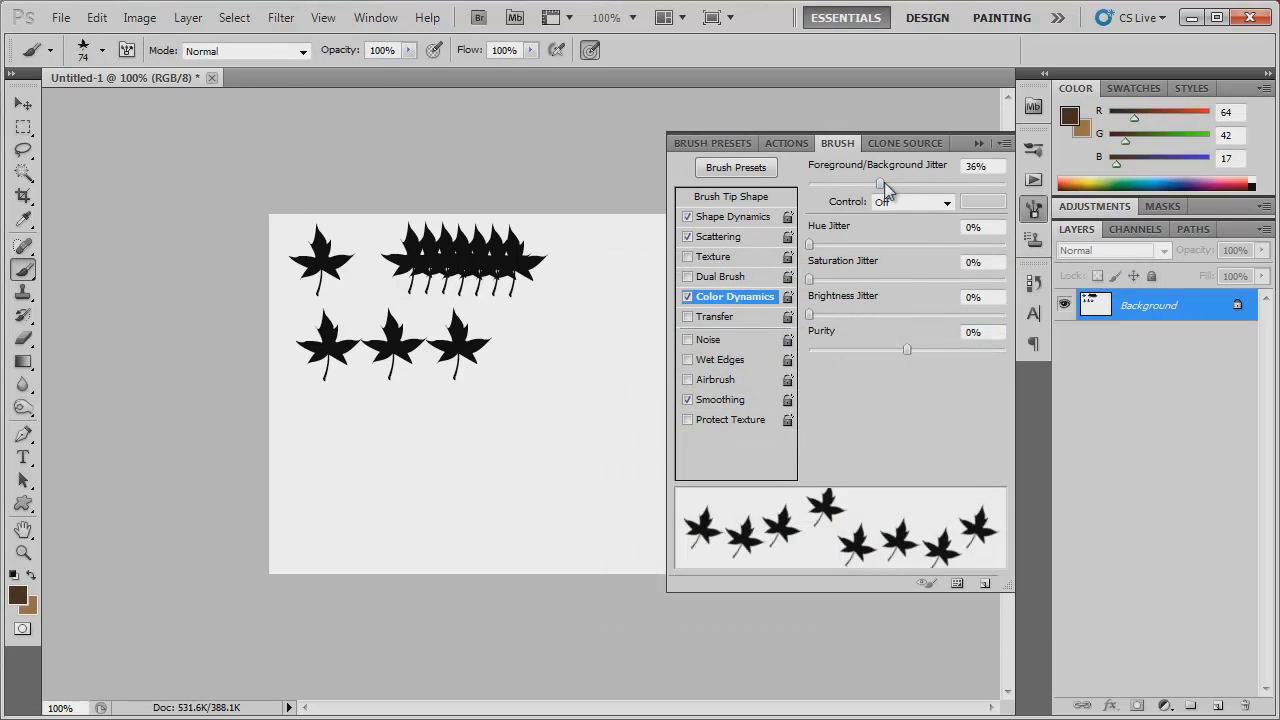
# Step: Set the Foreground/Background Jitter to 42% and paint a test stroke of brown leaves below the black ones
pyautogui.moveTo(884, 182); pyautogui.dragTo(891, 183)
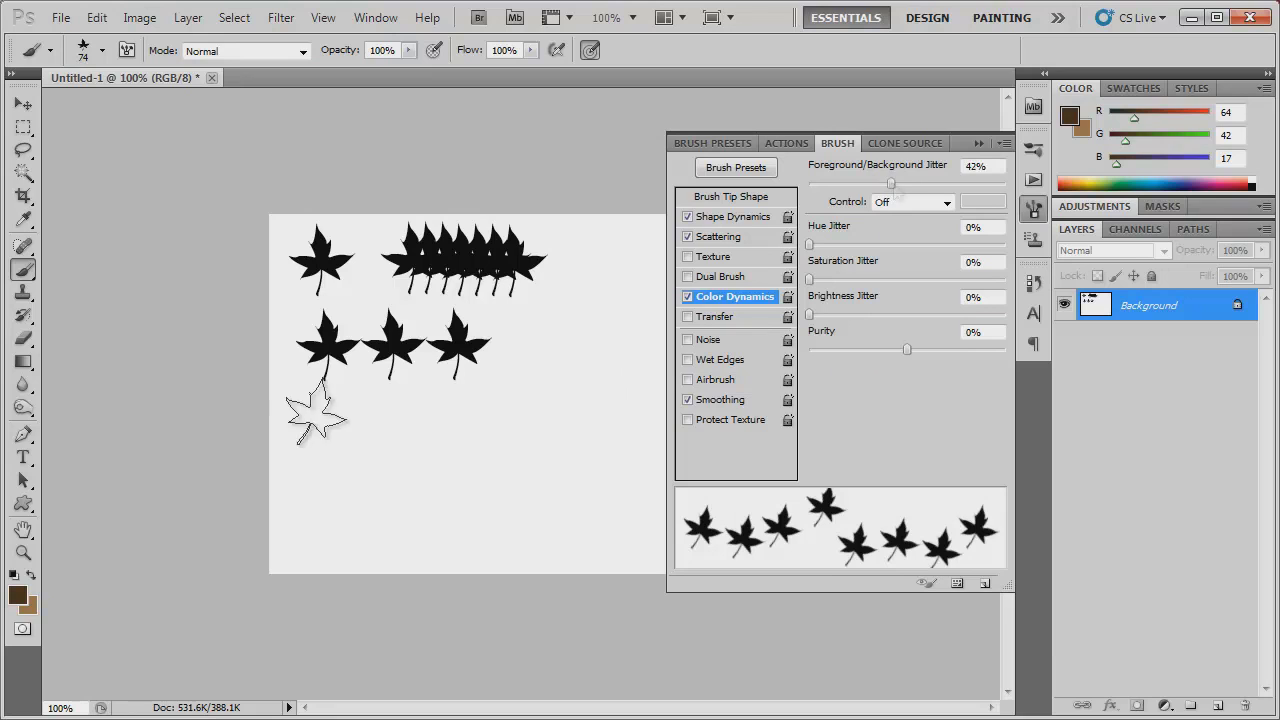
pyautogui.moveTo(310, 437)
pyautogui.mouseDown()
pyautogui.moveTo(420, 436)
pyautogui.moveTo(528, 406)
pyautogui.moveTo(600, 452)
pyautogui.mouseUp()
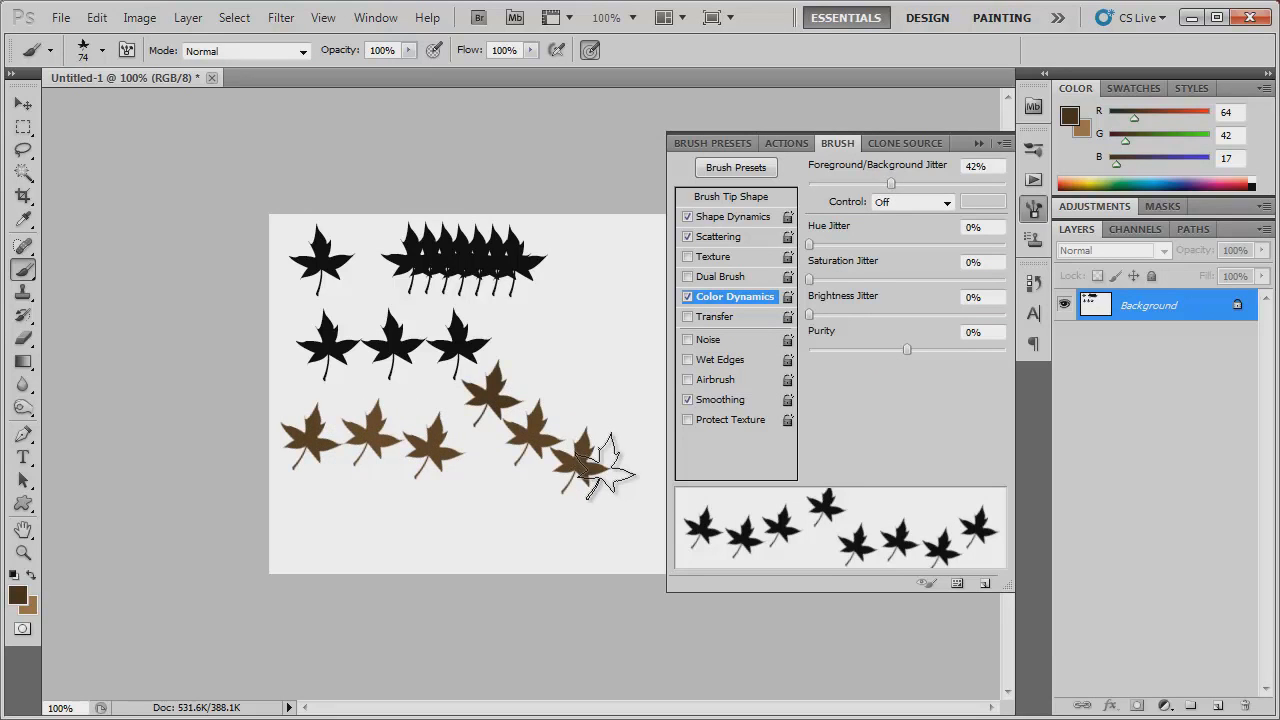
# Step: Try a lighter tone of the brown as the background colour
pyautogui.click(30, 605)
pyautogui.moveTo(751, 423); pyautogui.dragTo(694, 366)
pyautogui.click(1068, 313)
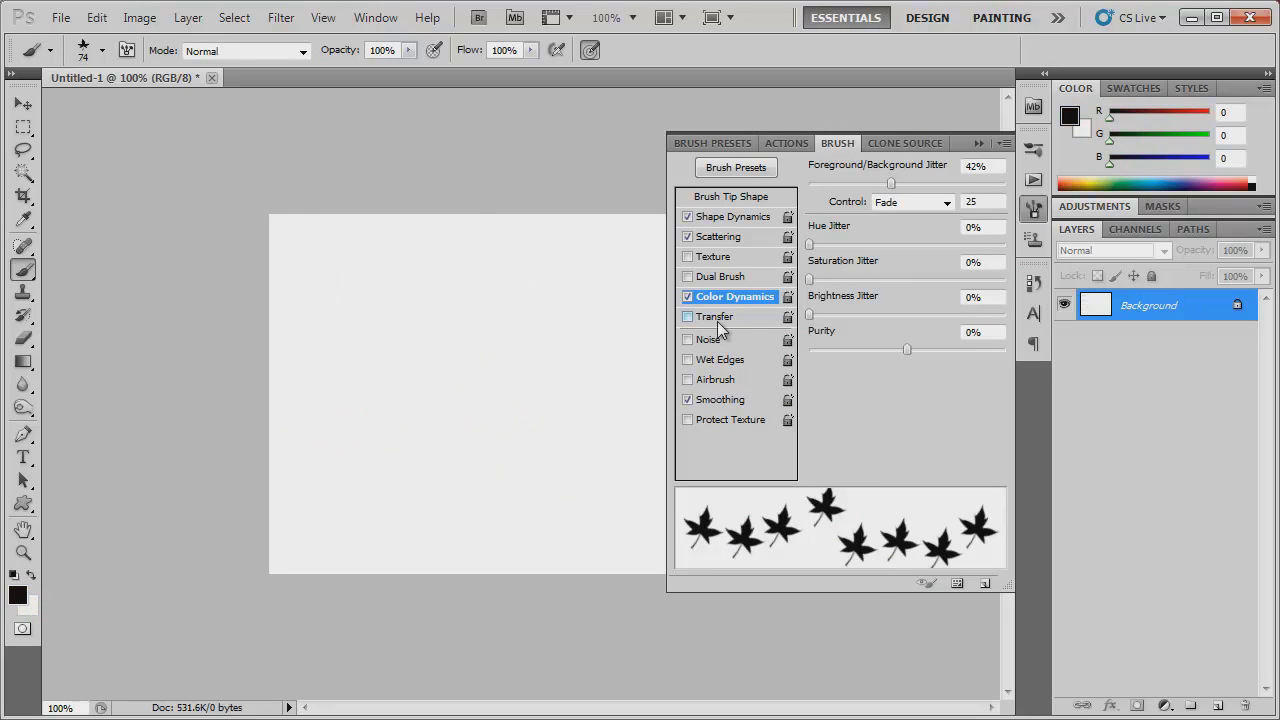
# Step: Turn on Transfer with 77% Opacity Jitter and paint leaves of varying opacity across the blank canvas
pyautogui.click(717, 318)
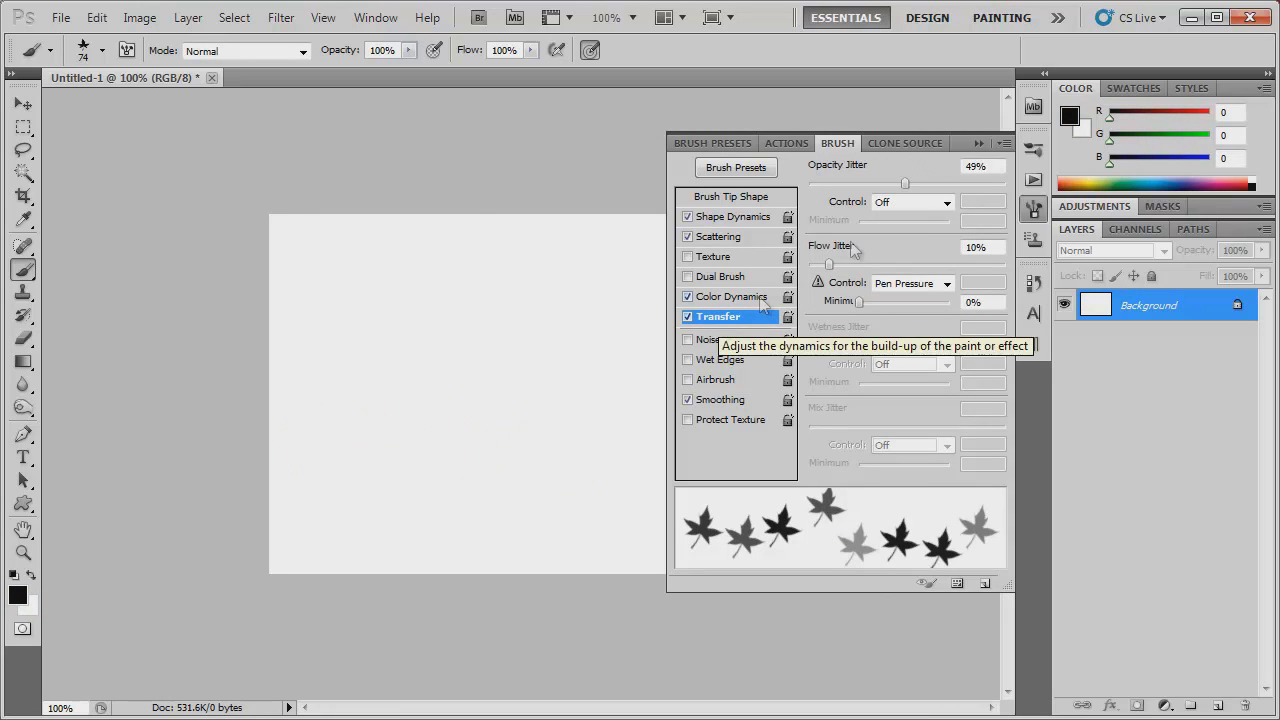
pyautogui.moveTo(905, 184); pyautogui.dragTo(960, 186)
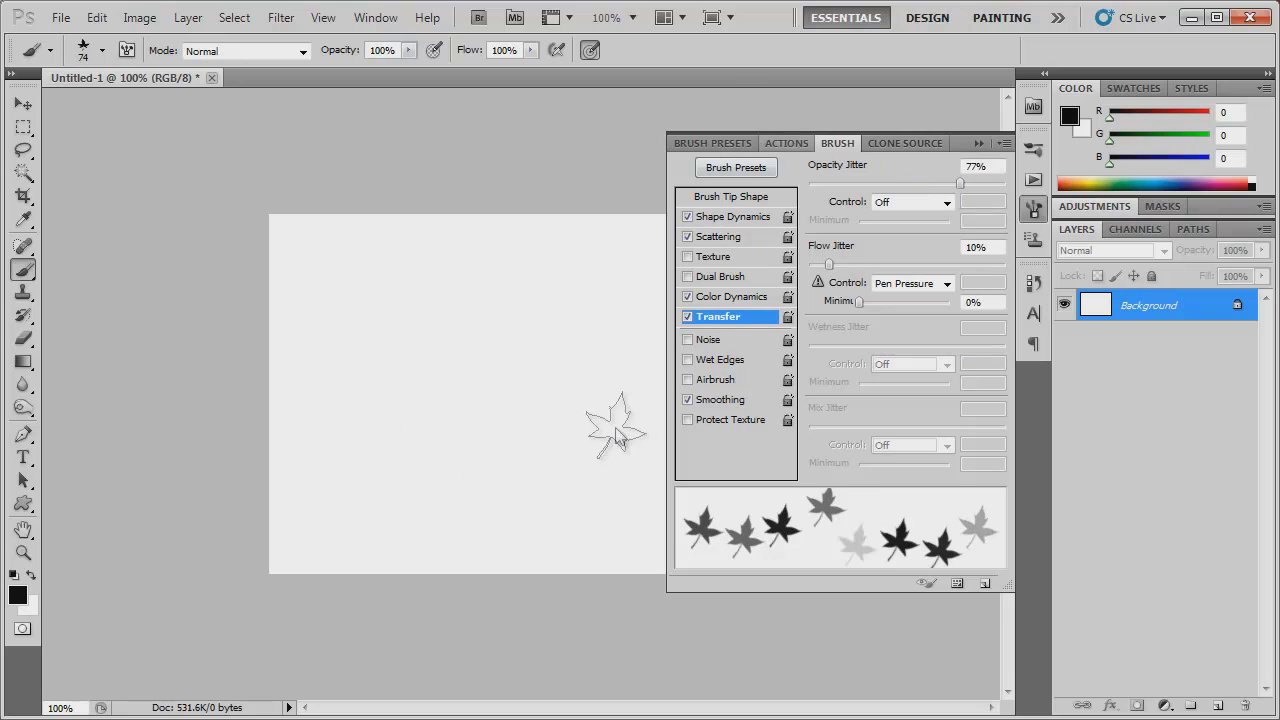
pyautogui.moveTo(343, 277)
pyautogui.mouseDown()
pyautogui.moveTo(400, 300)
pyautogui.moveTo(457, 357)
pyautogui.moveTo(367, 340)
pyautogui.moveTo(362, 385)
pyautogui.moveTo(480, 448)
pyautogui.moveTo(592, 403)
pyautogui.moveTo(645, 466)
pyautogui.moveTo(542, 524)
pyautogui.moveTo(372, 515)
pyautogui.moveTo(317, 486)
pyautogui.moveTo(294, 371)
pyautogui.moveTo(408, 437)
pyautogui.moveTo(418, 458)
pyautogui.mouseUp()
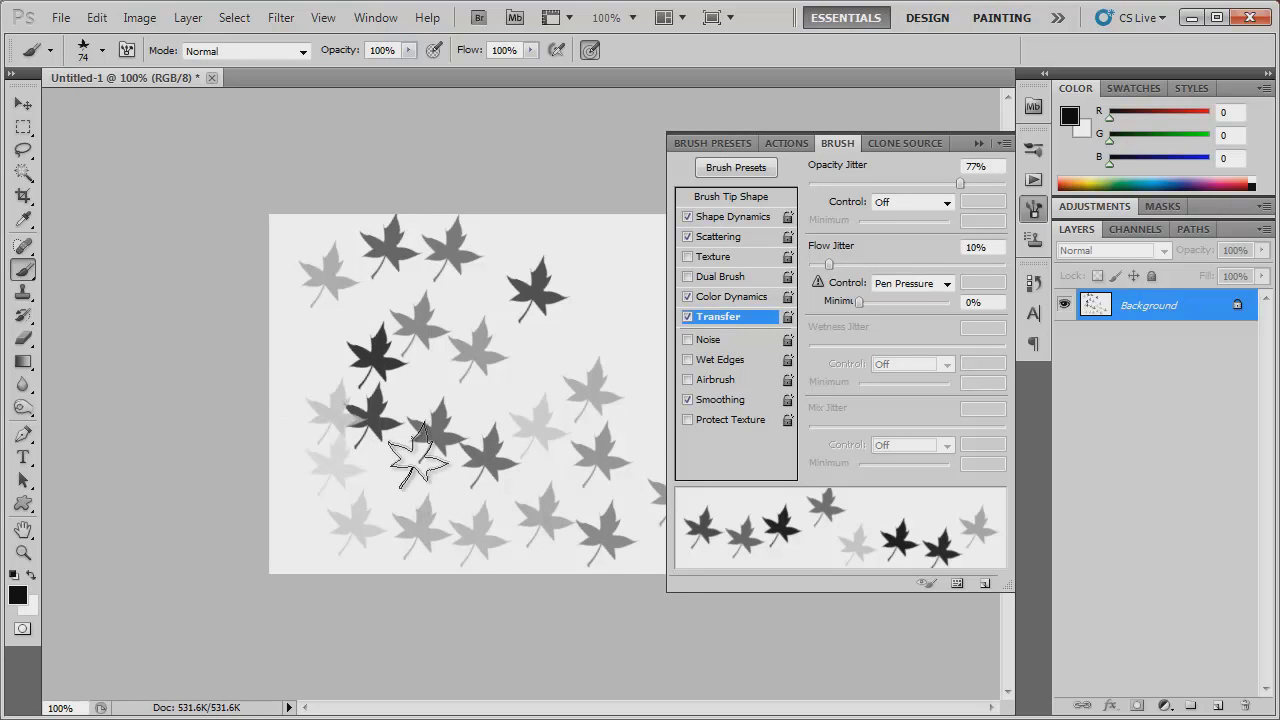
# Step: Try the Noise, Wet Edges, Airbrush and Smoothing options on the leaf brush, painting a test stroke with Wet Edges
pyautogui.click(687, 340)
pyautogui.click(688, 359)
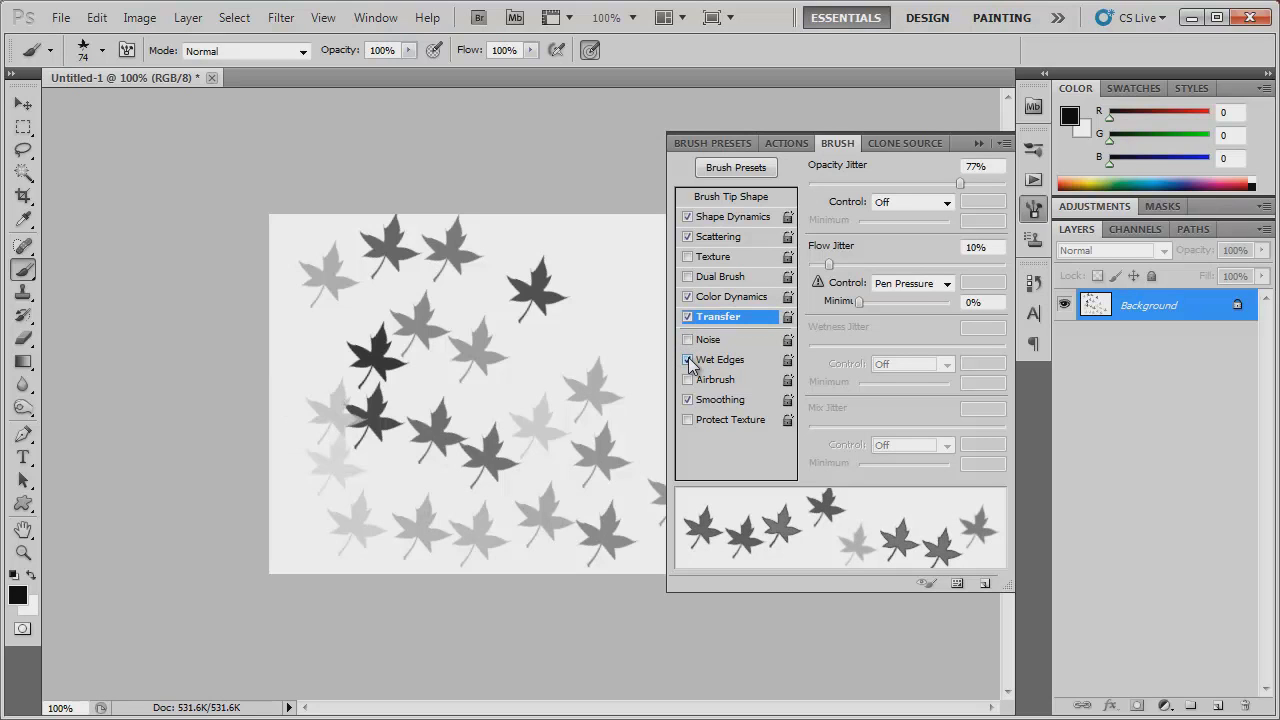
pyautogui.moveTo(572, 236)
pyautogui.mouseDown()
pyautogui.moveTo(606, 255)
pyautogui.moveTo(619, 305)
pyautogui.moveTo(578, 340)
pyautogui.mouseUp()
pyautogui.click(687, 399)
pyautogui.click(688, 359)
pyautogui.click(687, 379)
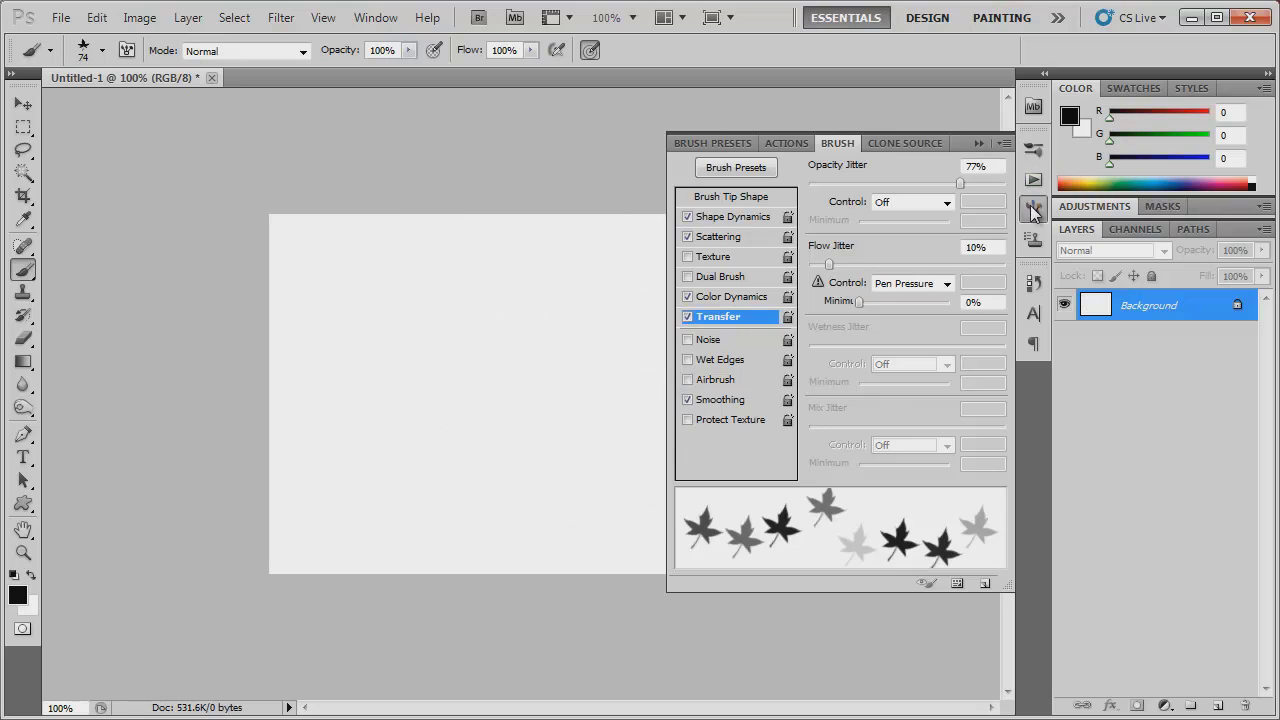
# Step: Close the brush settings and draw a black heart custom shape about 276 px wide in the middle of the canvas
pyautogui.click(1034, 208)
pyautogui.click(22, 105)
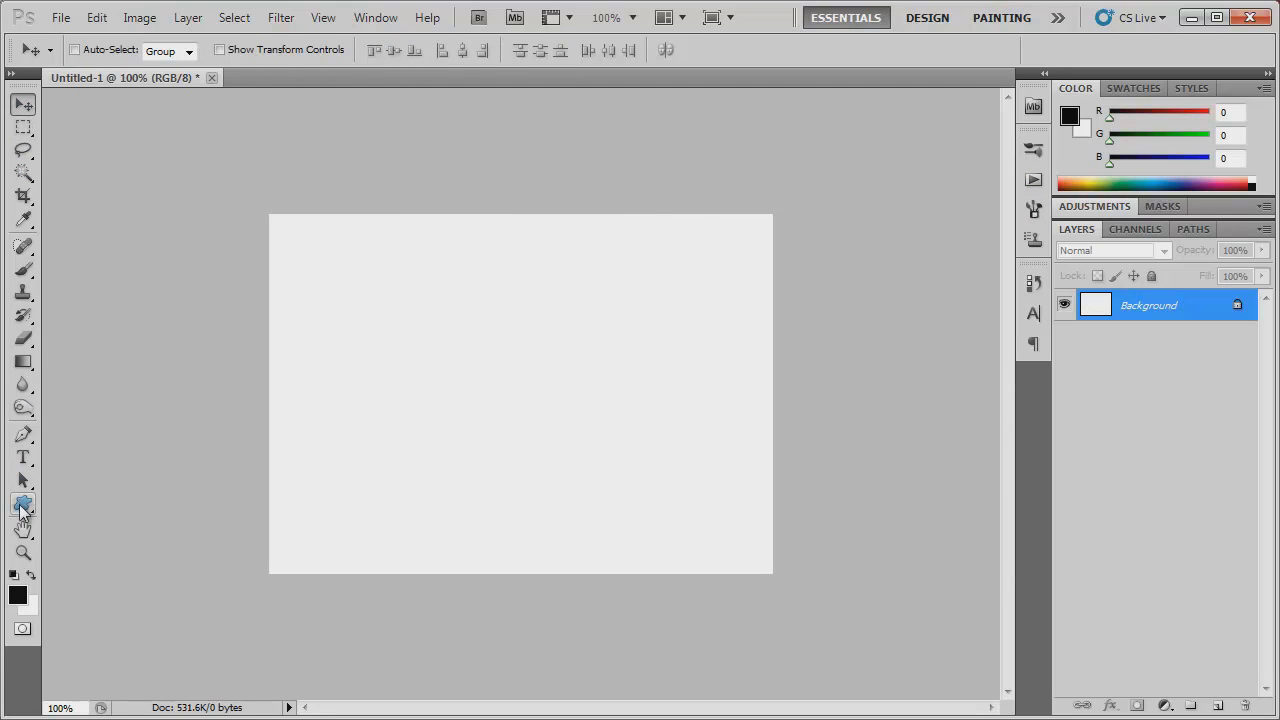
pyautogui.click(22, 506)
pyautogui.click(105, 596)
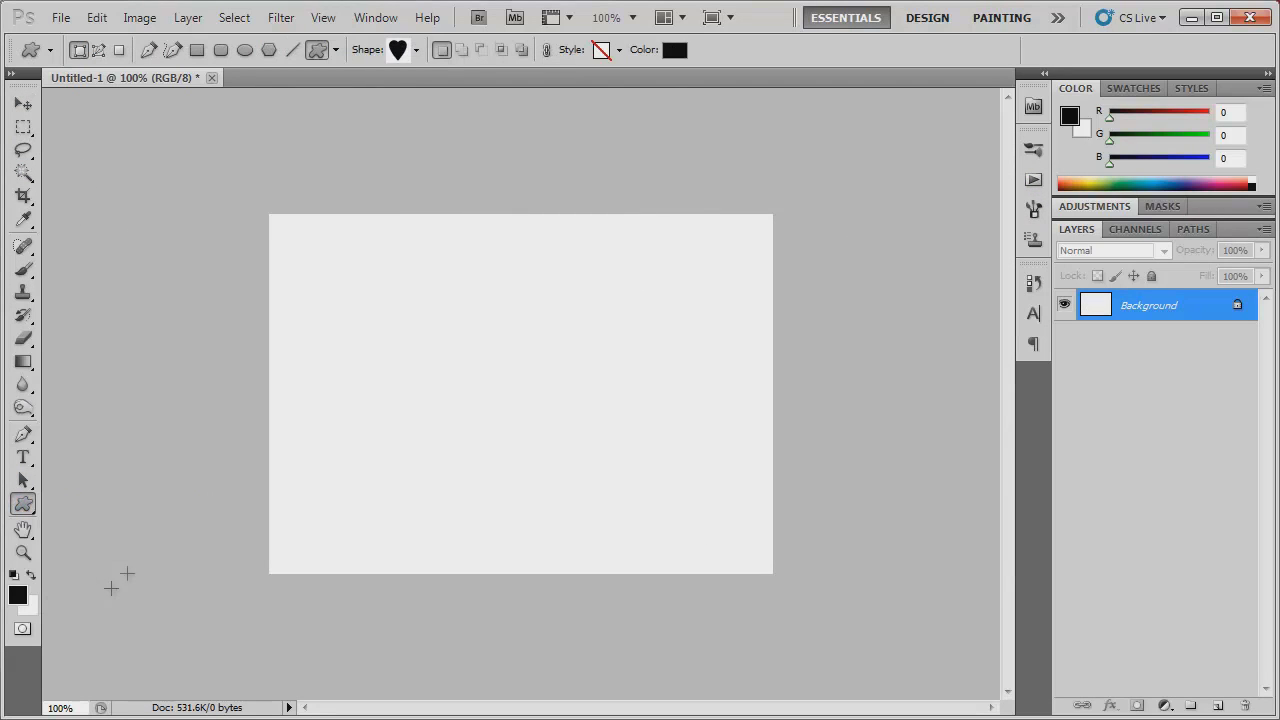
pyautogui.click(406, 55)
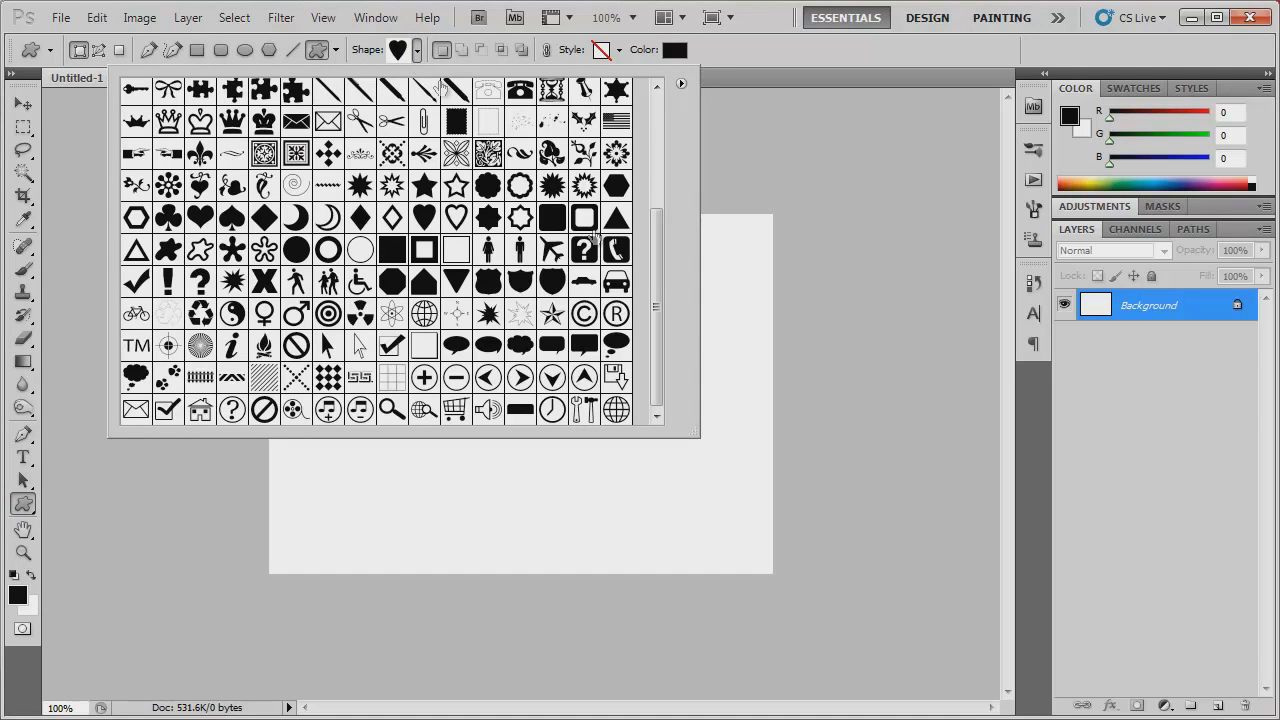
pyautogui.click(198, 218)
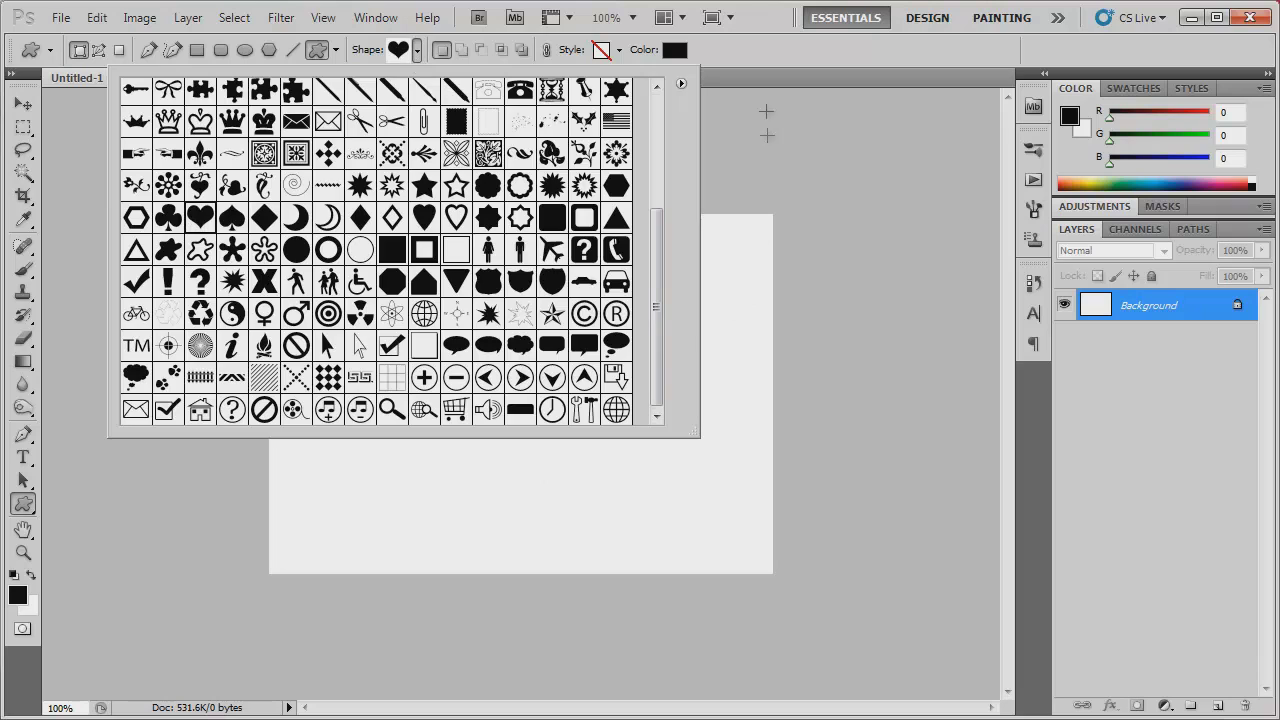
pyautogui.click(700, 141)
pyautogui.moveTo(378, 278); pyautogui.dragTo(656, 519)
pyautogui.press('v')
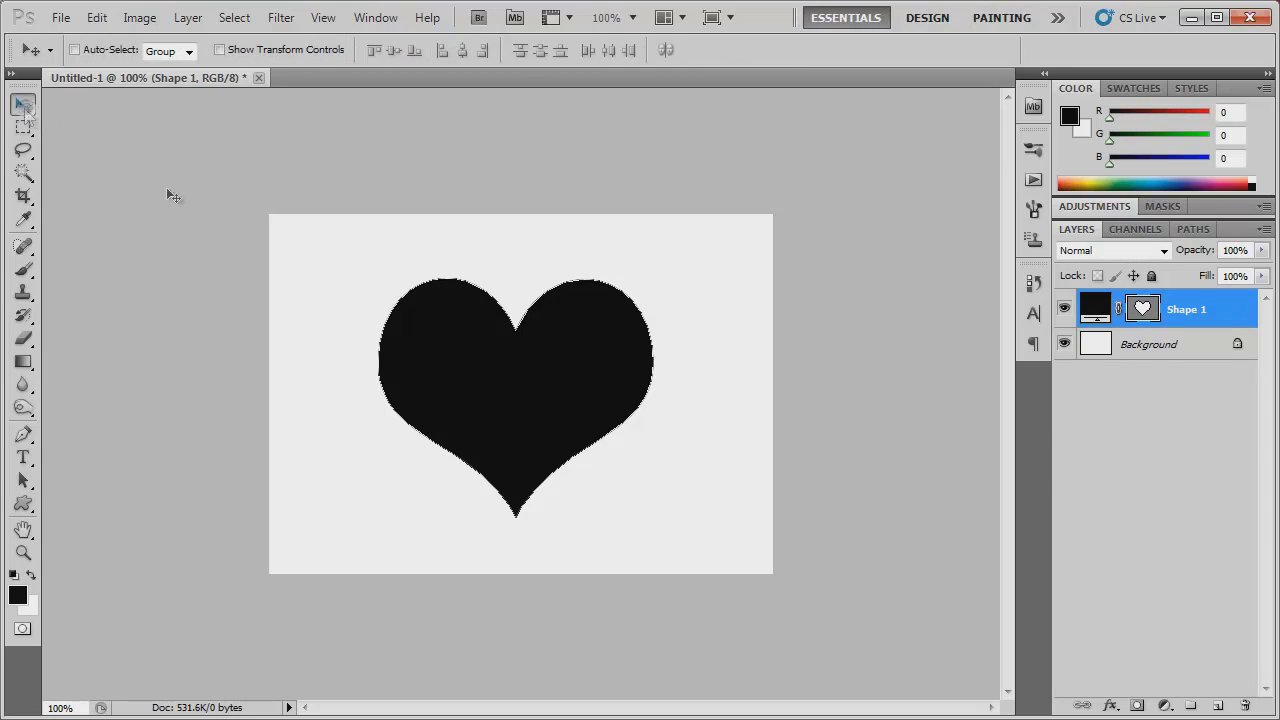
# Step: Hide the Background layer and rasterize the heart shape layer
pyautogui.click(1064, 344)
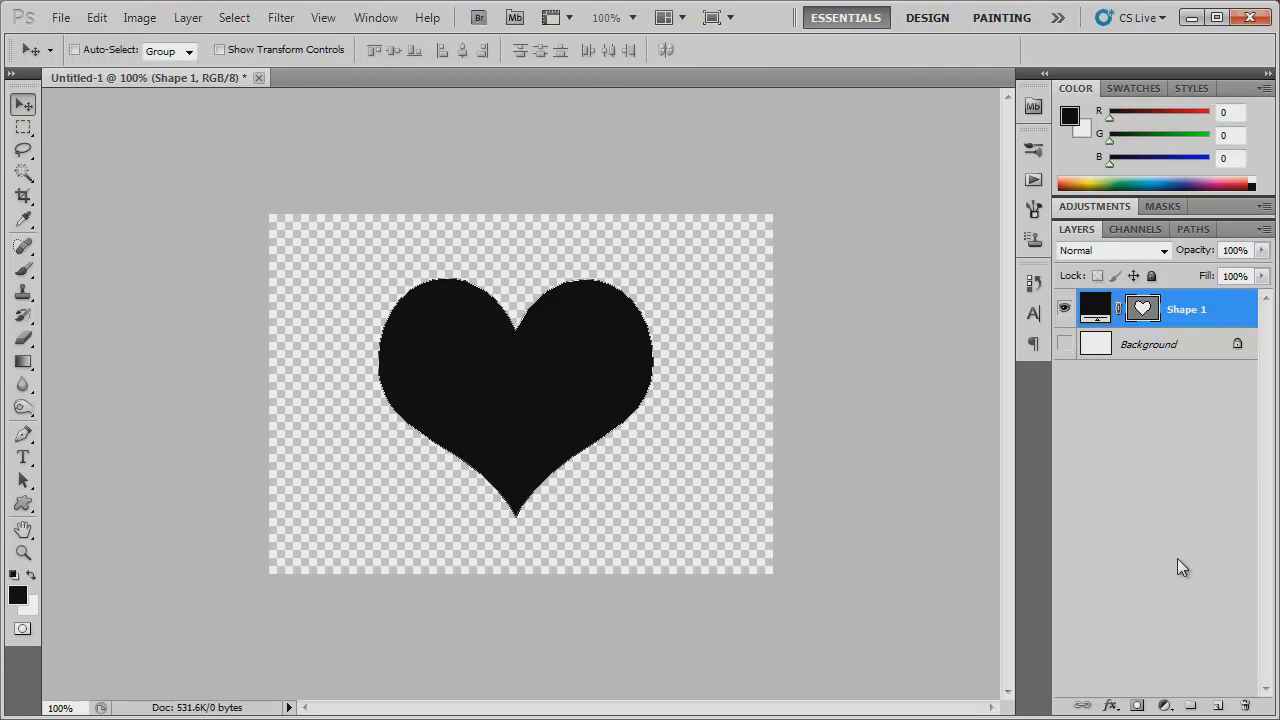
pyautogui.rightClick(1145, 308)
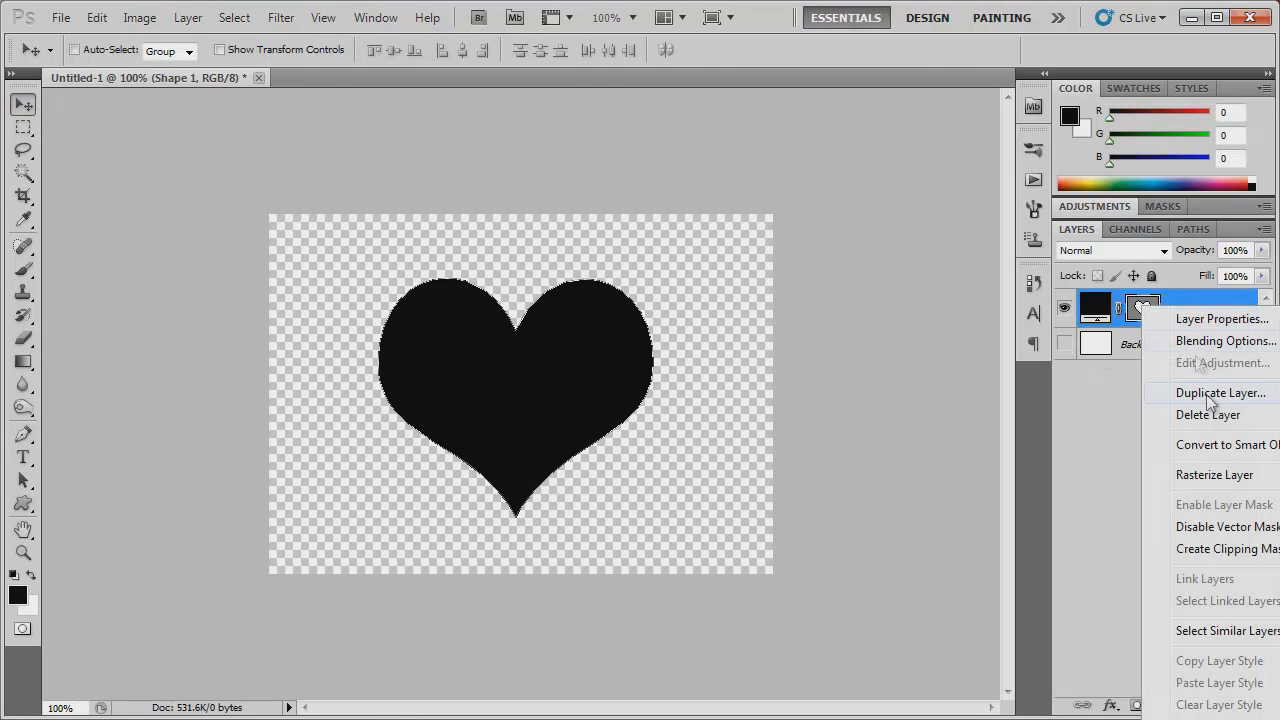
pyautogui.click(1207, 474)
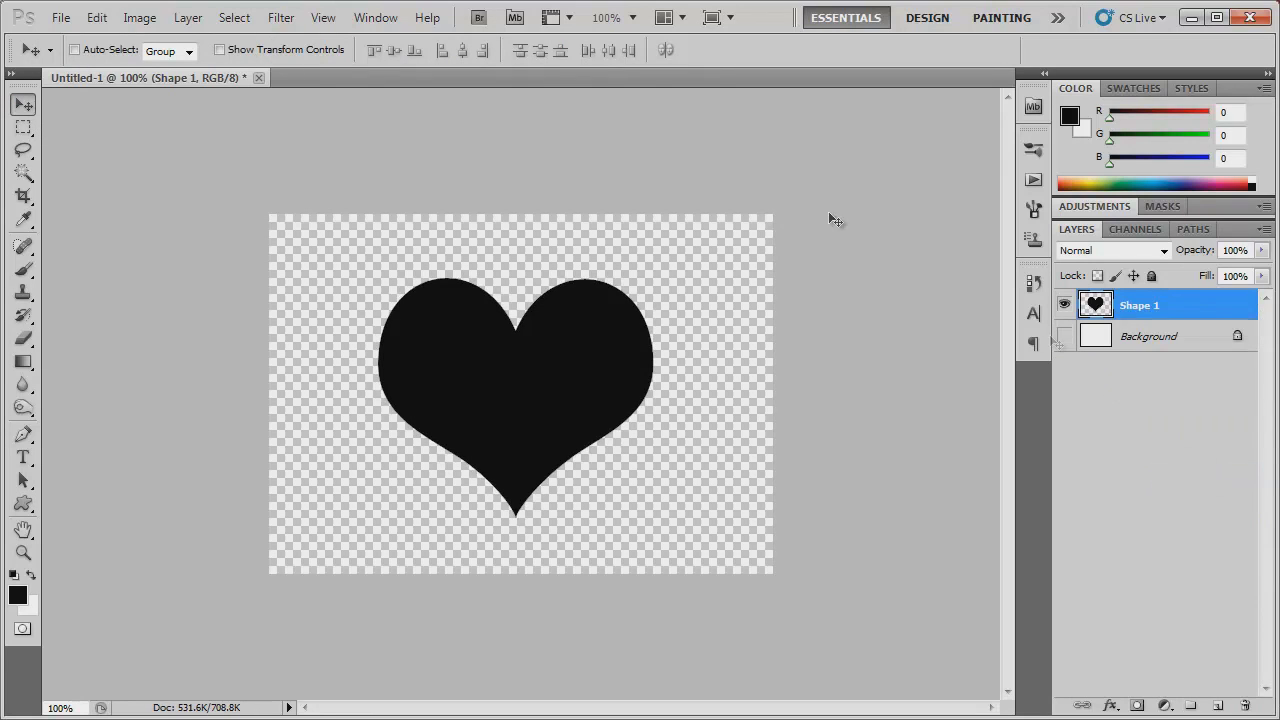
# Step: Trim the canvas to the heart on all four sides, based on Top Left Pixel Color
pyautogui.click(139, 19)
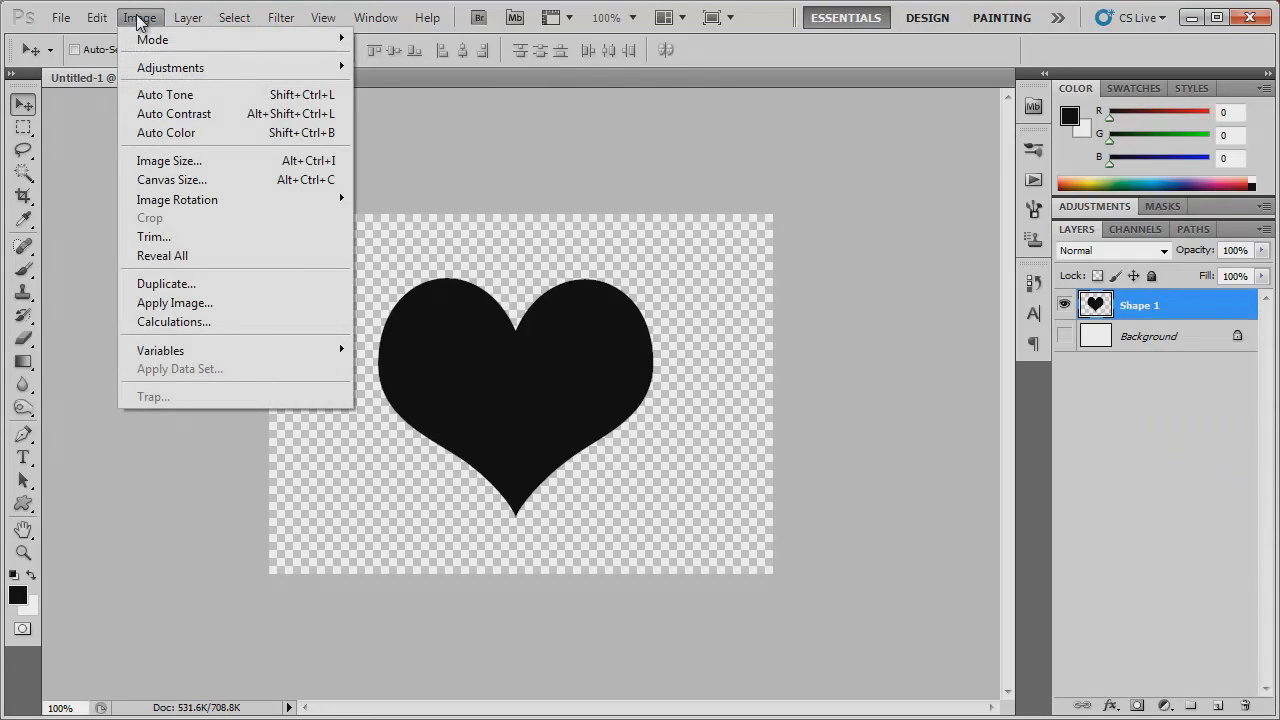
pyautogui.click(157, 237)
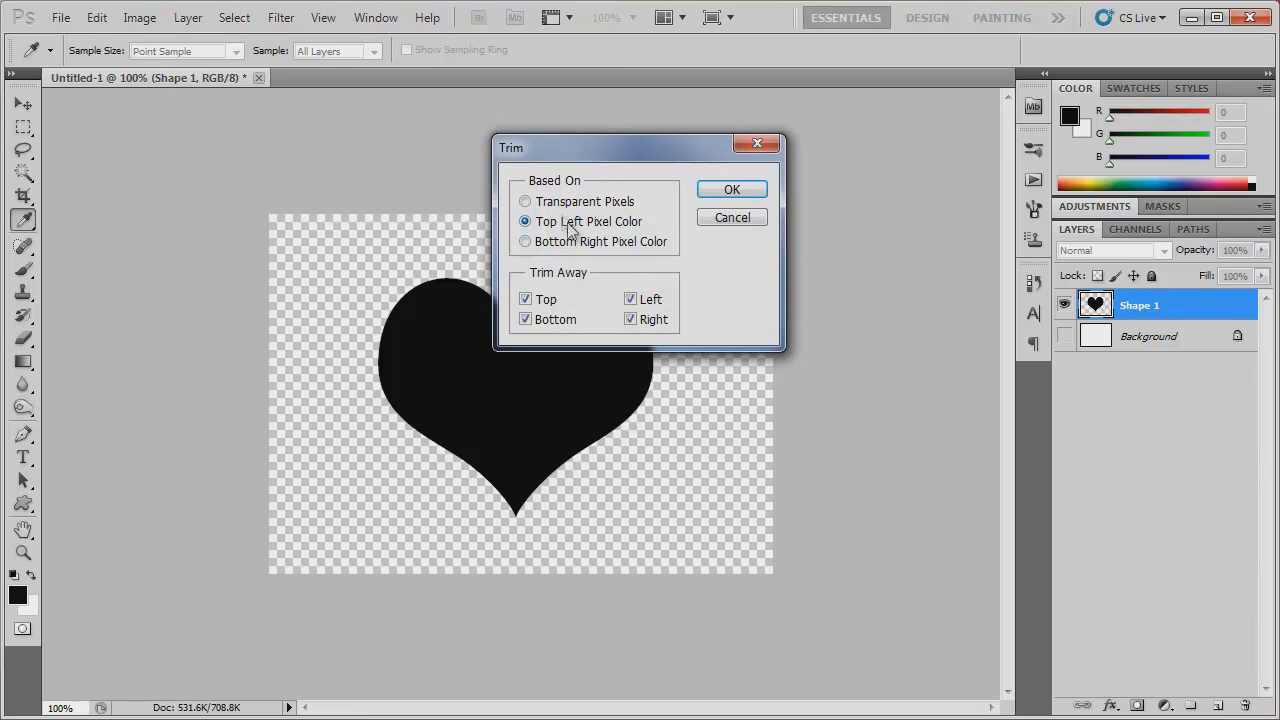
pyautogui.click(731, 190)
pyautogui.press('v')
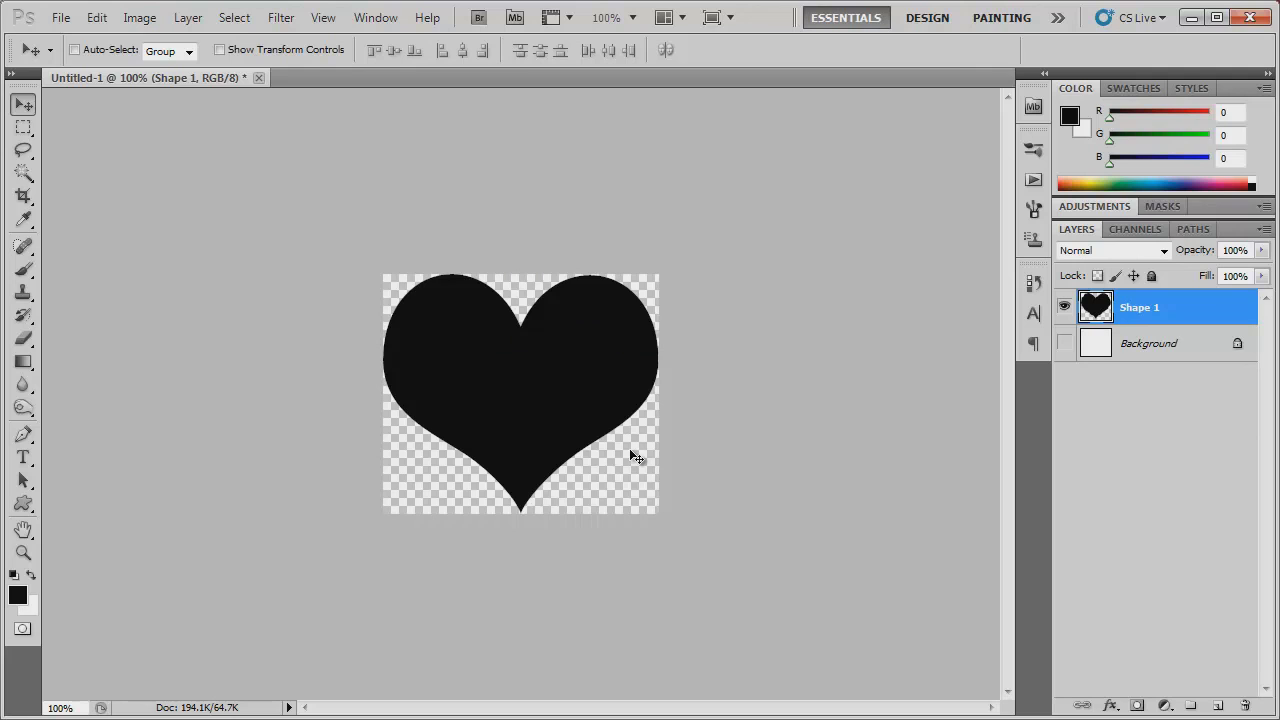
# Step: Define the trimmed heart as a brush preset named Heart
pyautogui.click(95, 18)
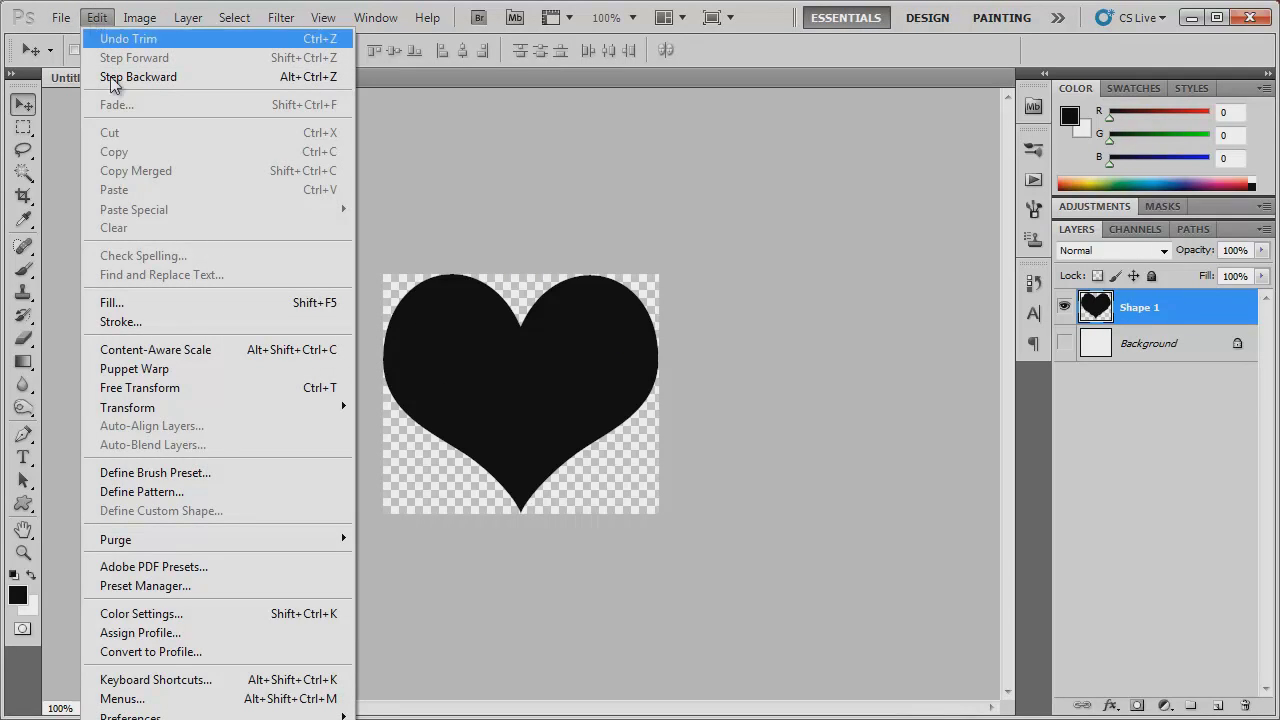
pyautogui.click(215, 474)
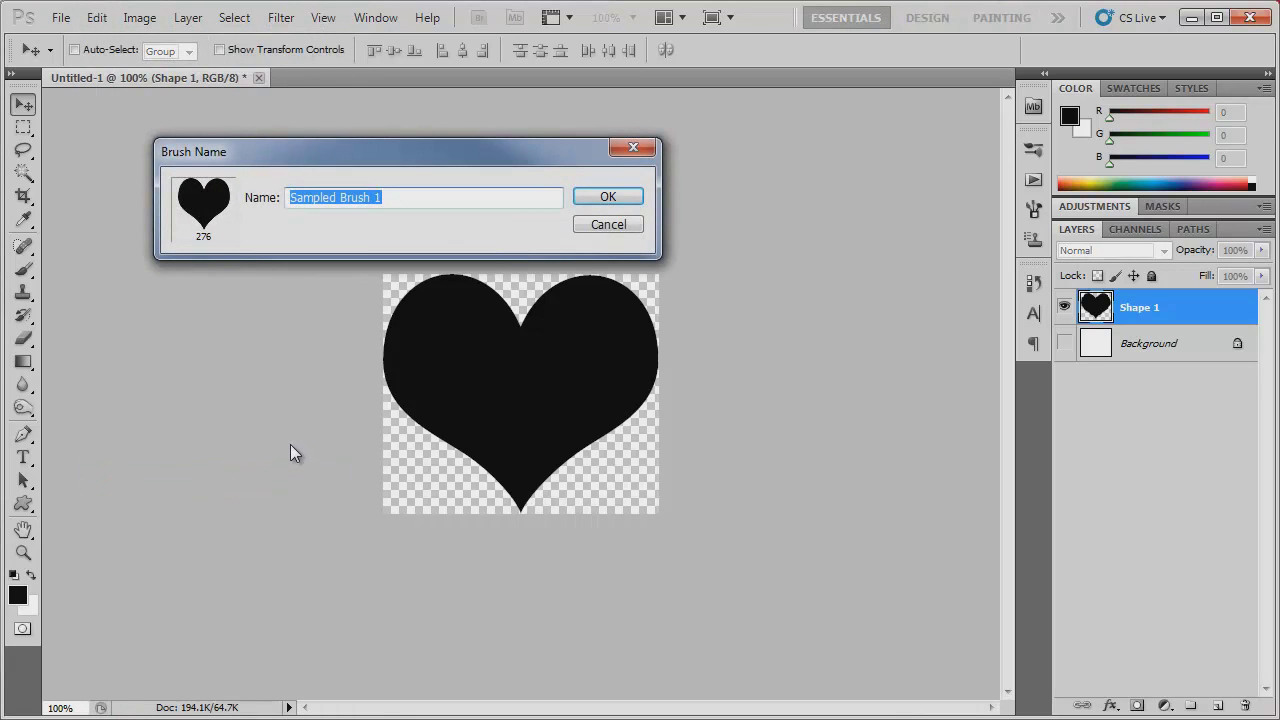
pyautogui.write('Heart')
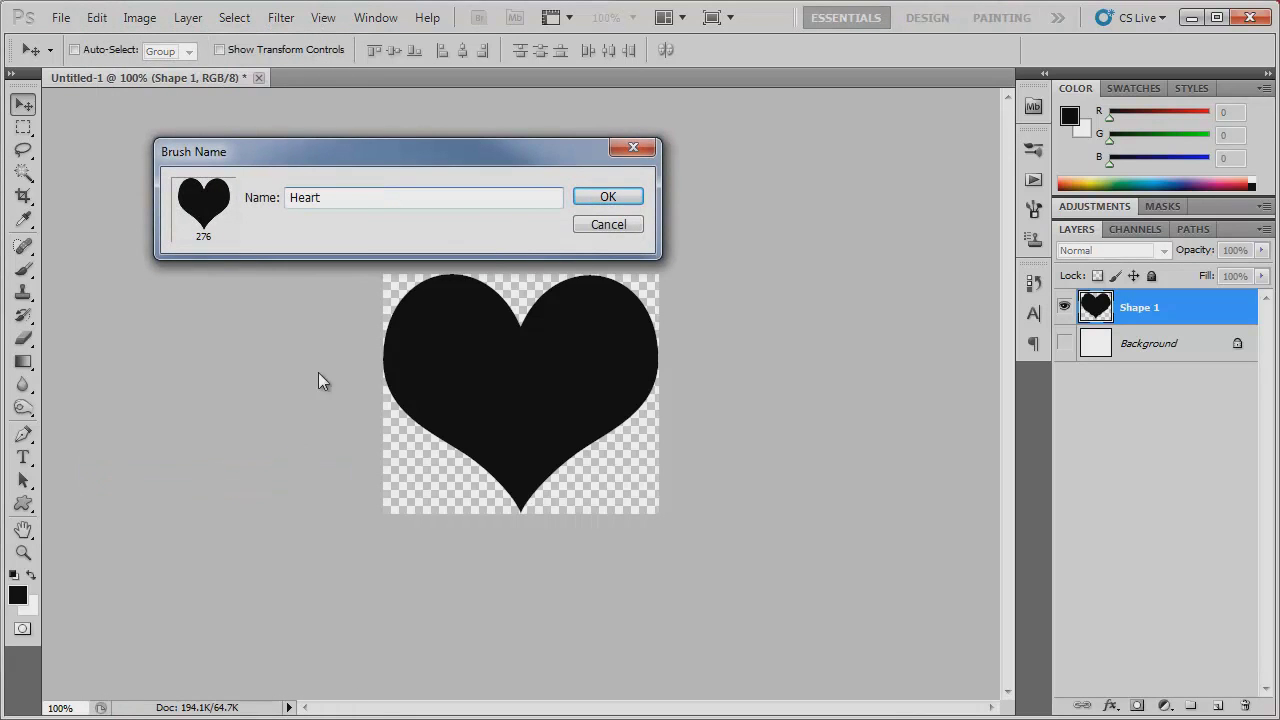
pyautogui.click(590, 196)
# Step: Create a new blank white document
pyautogui.click(61, 17)
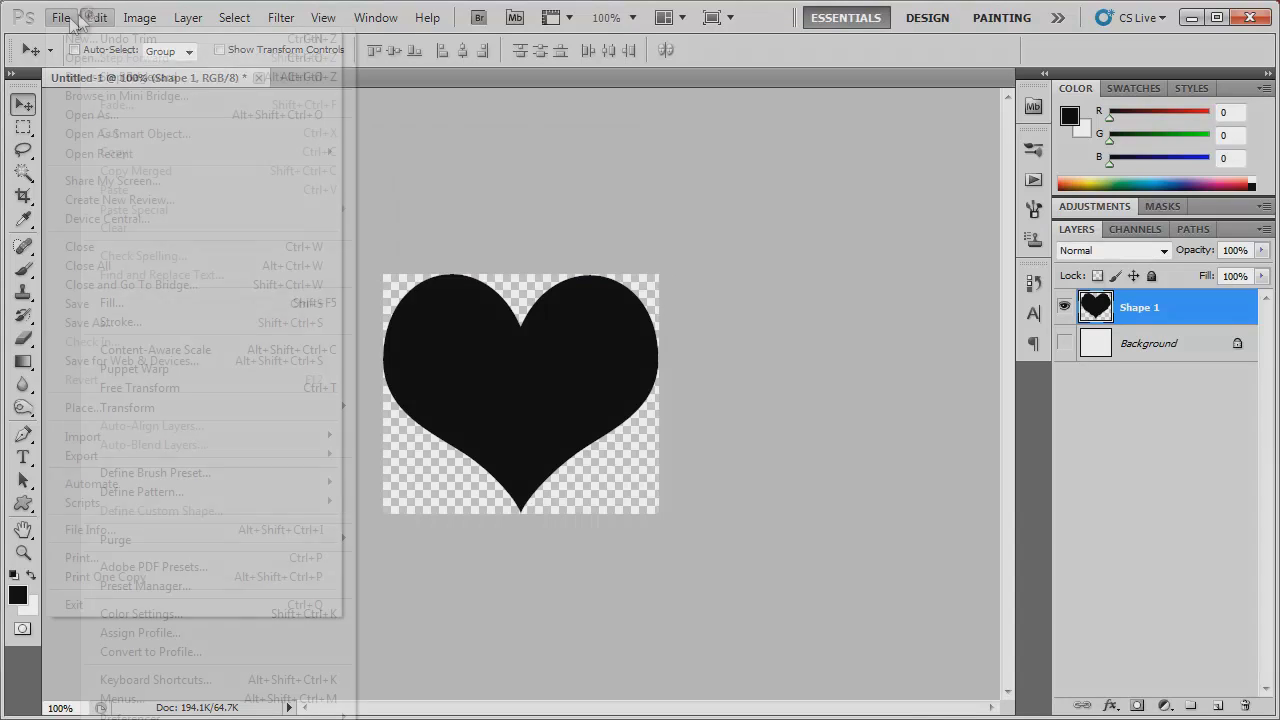
pyautogui.click(70, 40)
pyautogui.click(645, 268)
# Step: Select the 276 px heart tip for the Brush tool, stamp it once on the canvas and undo the stamp
pyautogui.click(24, 270)
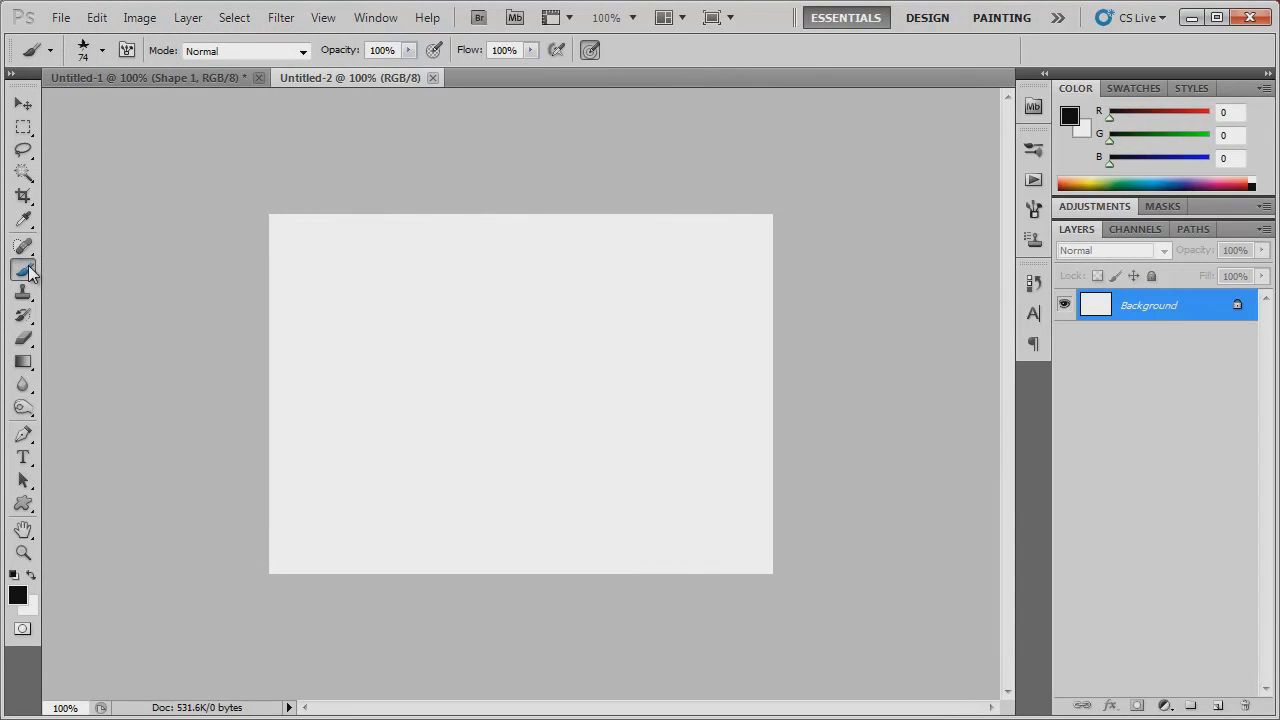
pyautogui.click(104, 50)
pyautogui.click(237, 378)
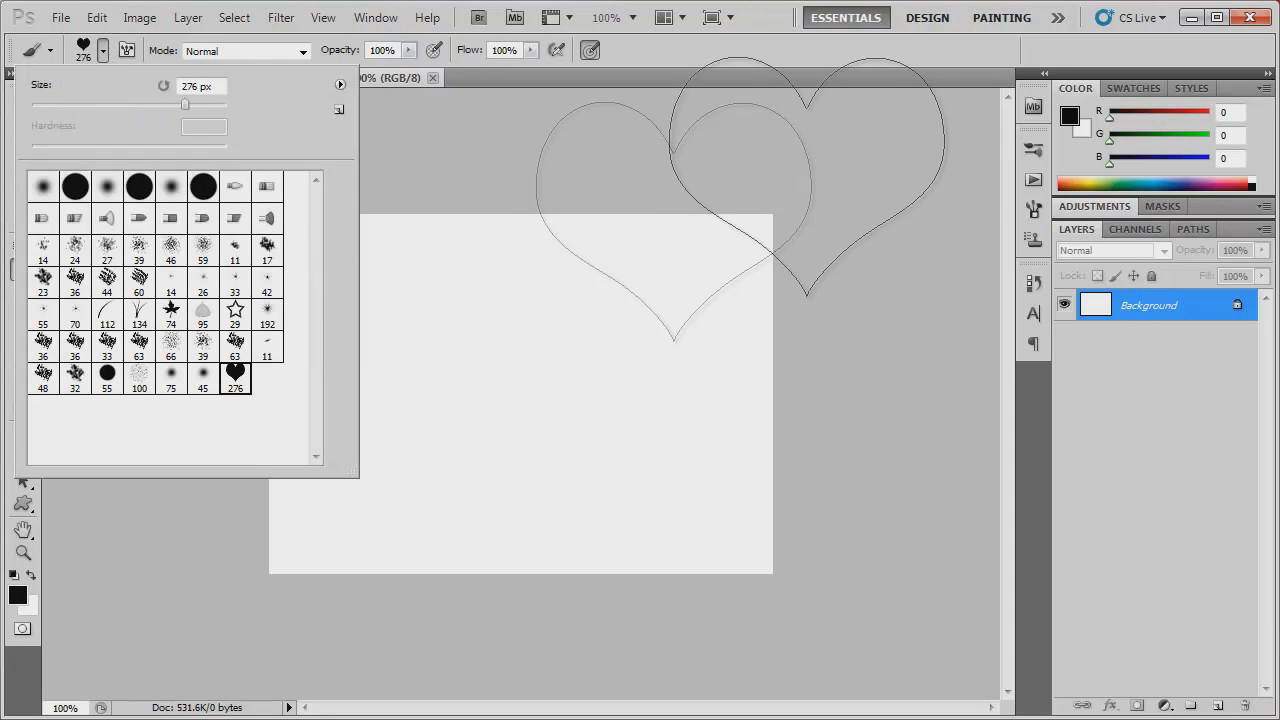
pyautogui.click(523, 400)
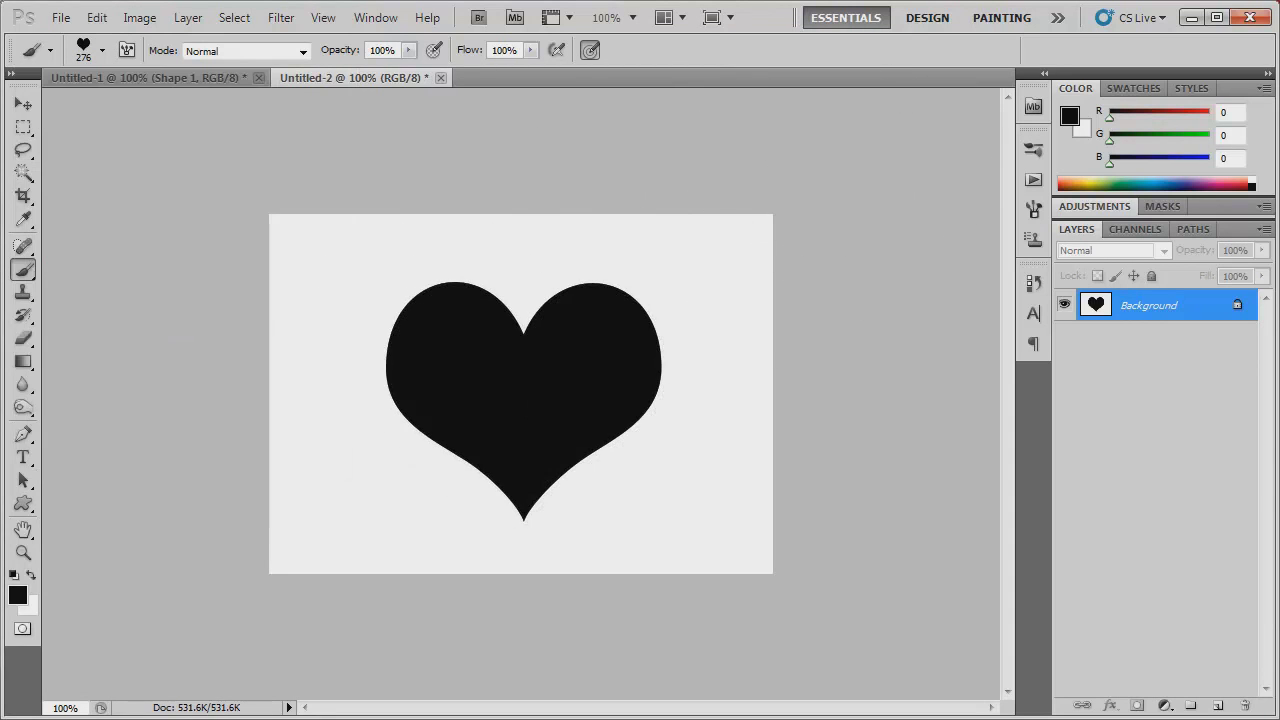
pyautogui.click(96, 17)
pyautogui.click(112, 38)
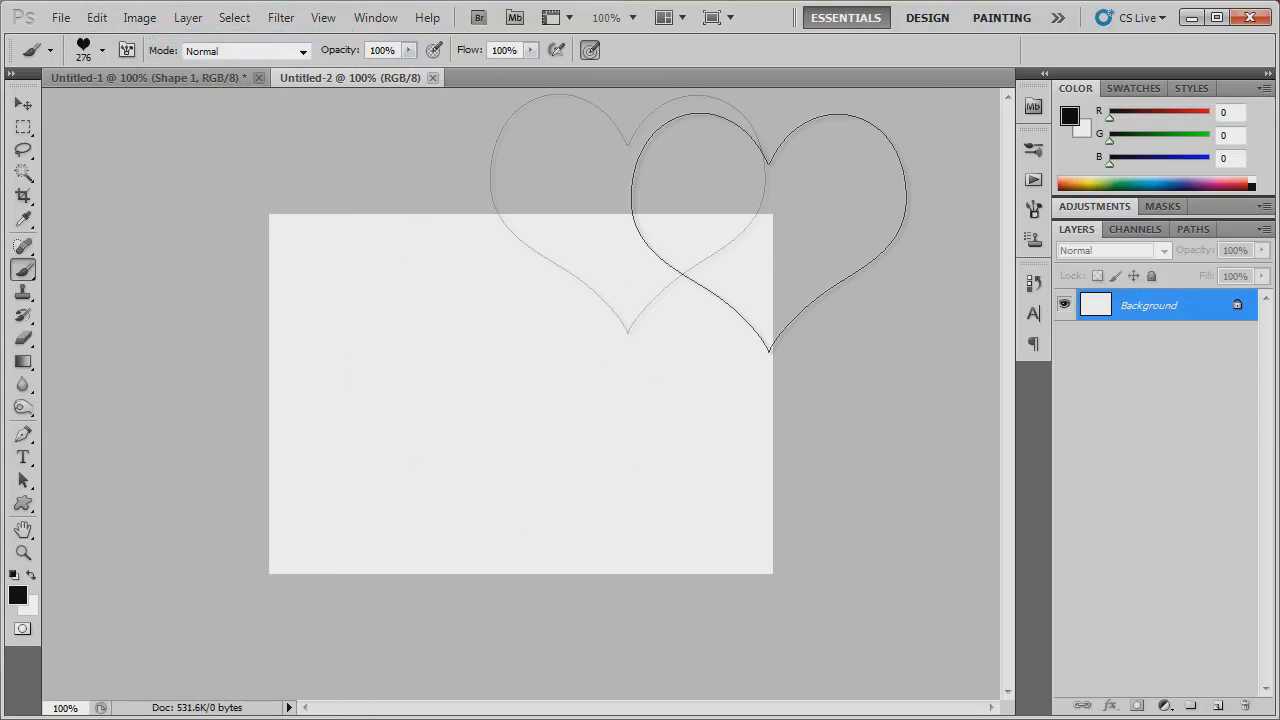
# Step: Set the heart brush tip's spacing to 149% and its size to 31 px
pyautogui.click(1033, 148)
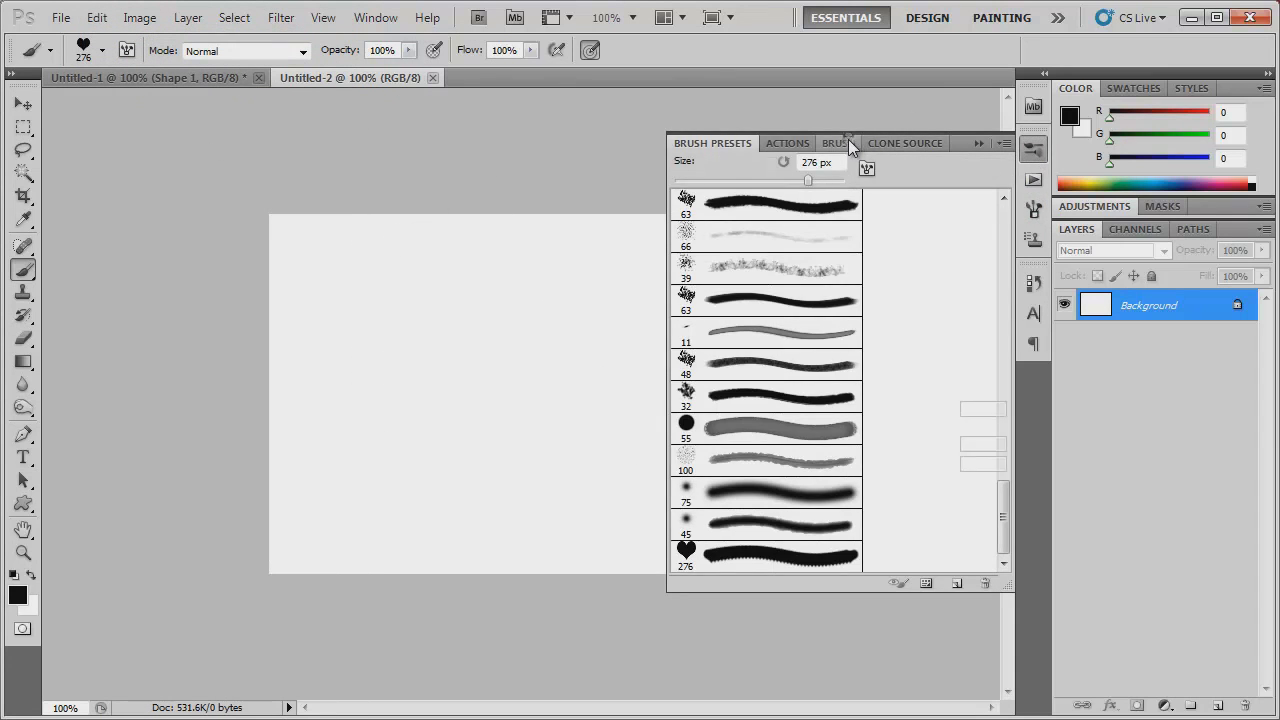
pyautogui.click(845, 143)
pyautogui.click(754, 203)
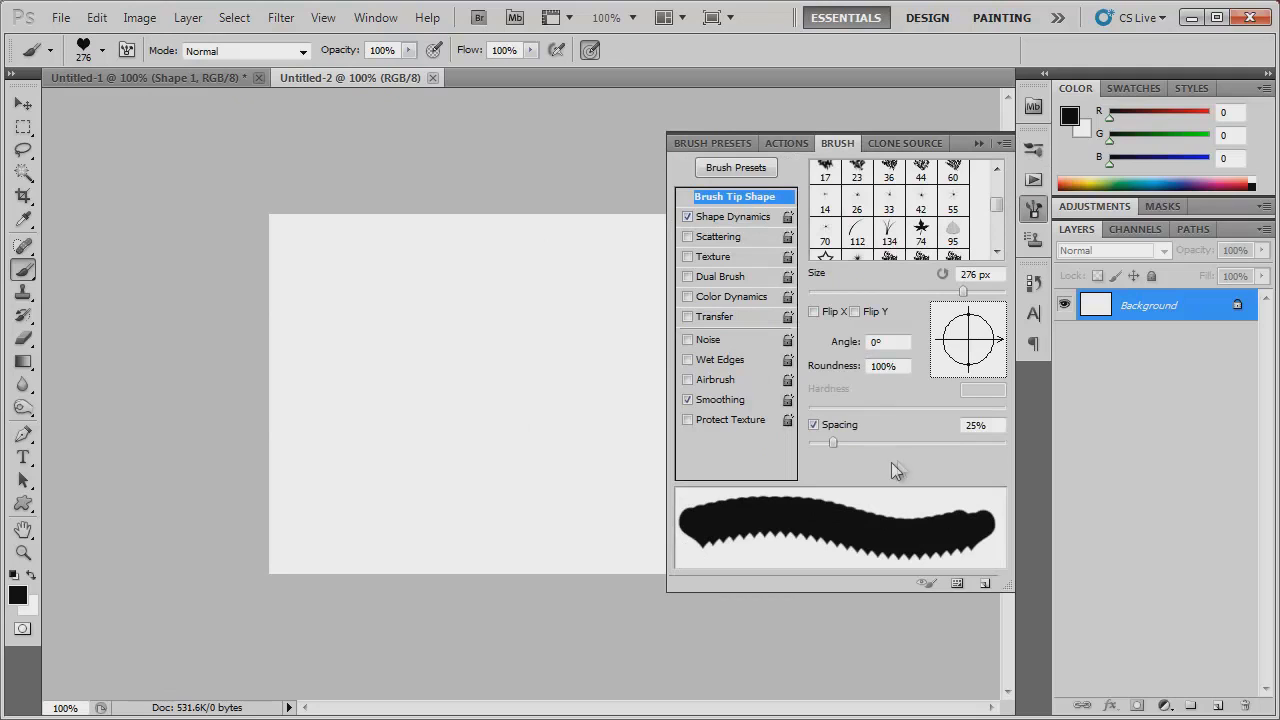
pyautogui.moveTo(834, 442); pyautogui.dragTo(931, 447)
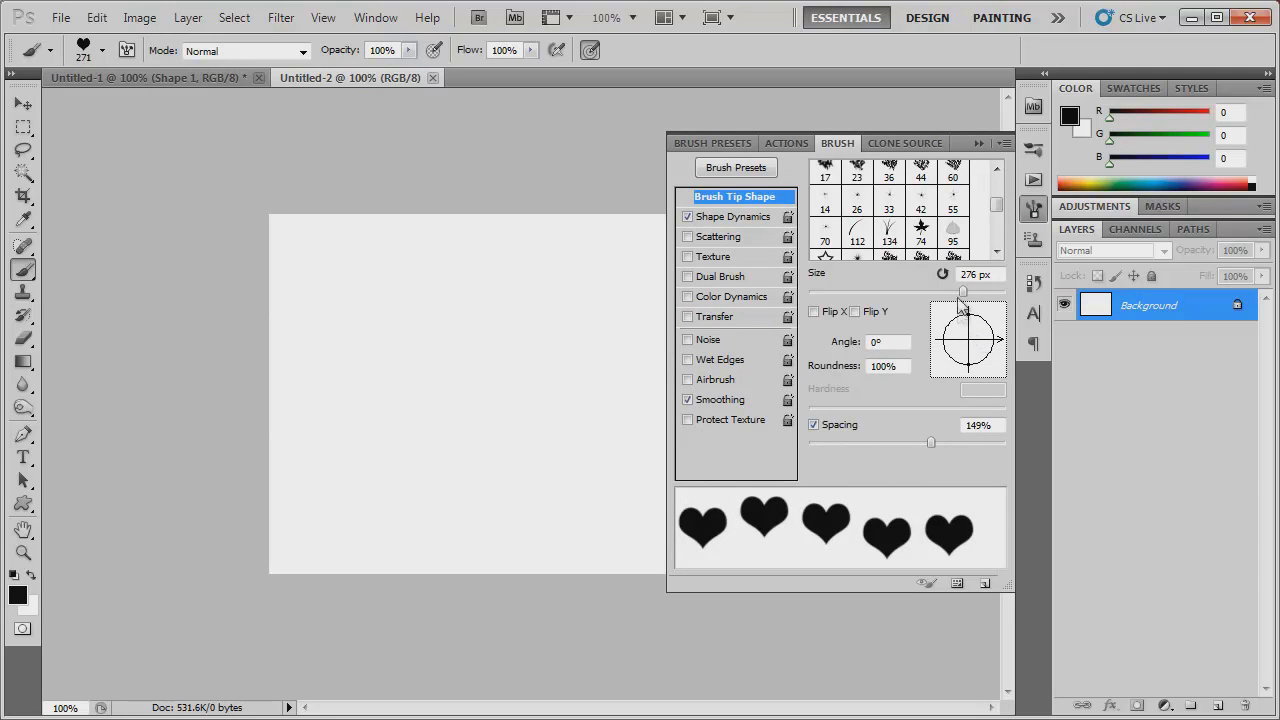
pyautogui.moveTo(962, 291); pyautogui.dragTo(838, 291)
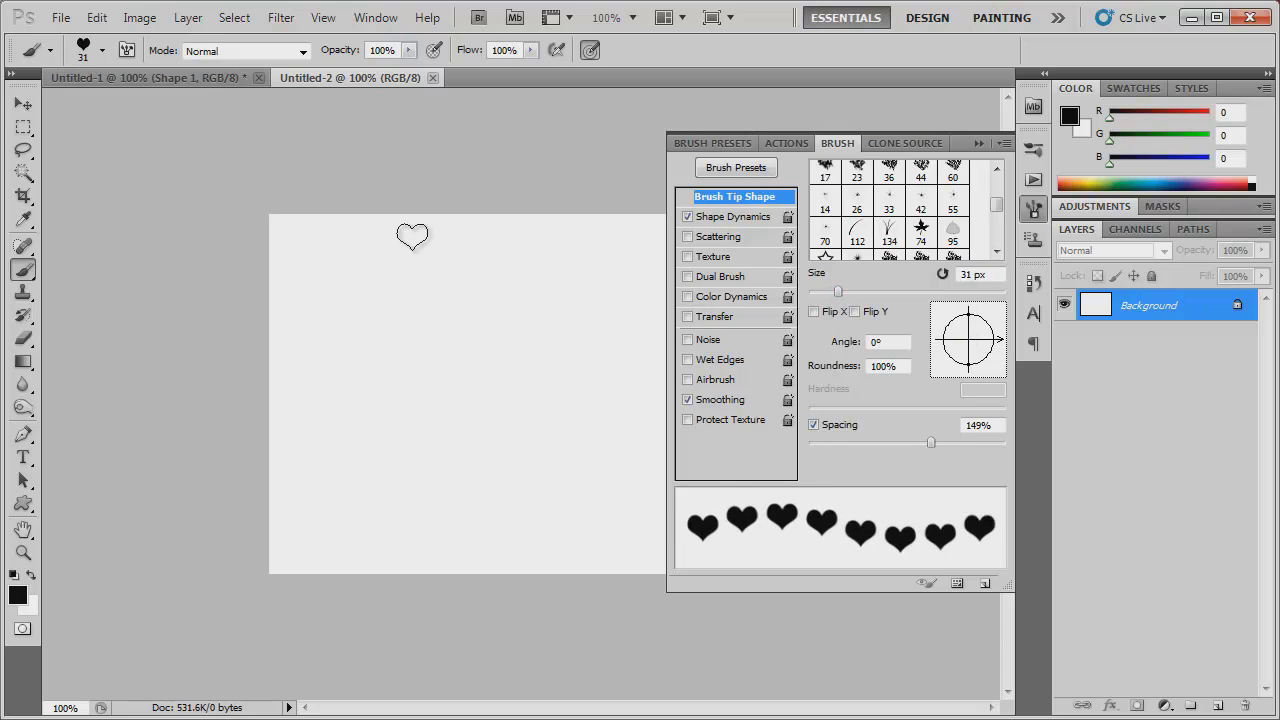
# Step: Set the heart brush's Shape Dynamics to 56% size jitter and 3% angle jitter
pyautogui.click(733, 220)
pyautogui.moveTo(809, 185); pyautogui.dragTo(918, 185)
pyautogui.moveTo(810, 316); pyautogui.dragTo(815, 316)
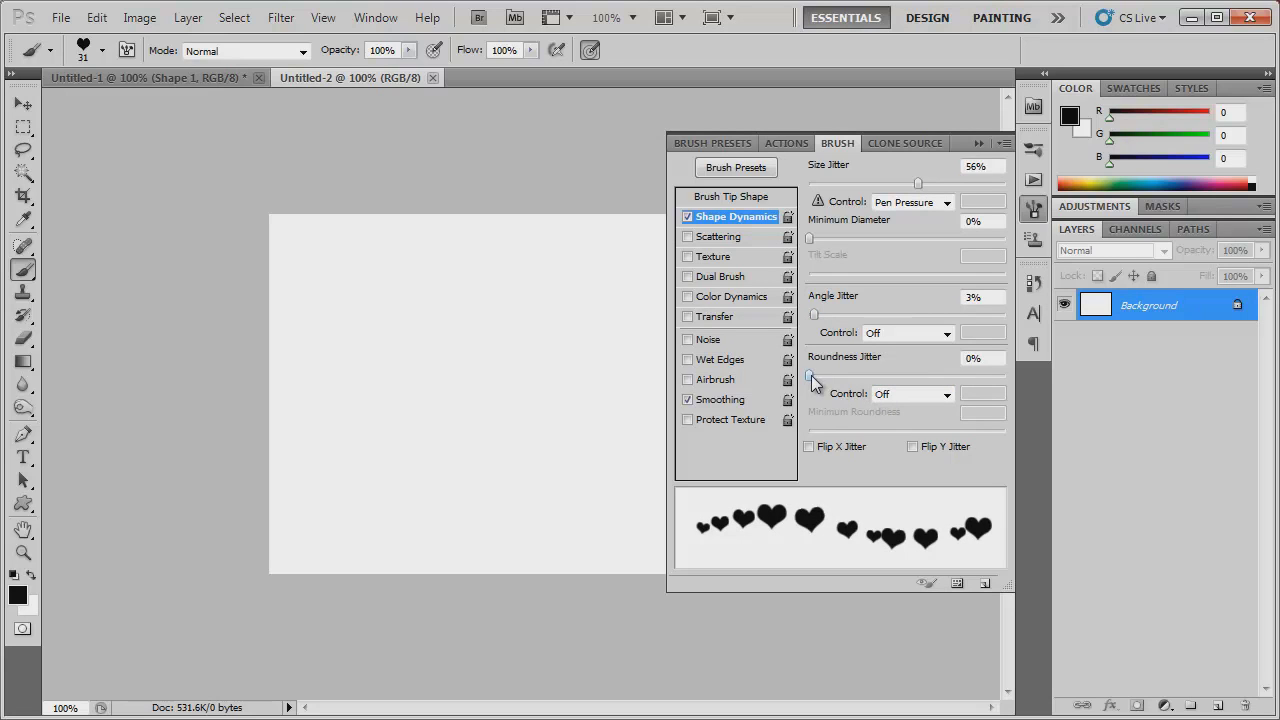
# Step: Enable Scattering for the heart brush with 541% scatter, a count of 2 and 38% count jitter
pyautogui.click(725, 240)
pyautogui.moveTo(842, 183)
pyautogui.mouseDown()
pyautogui.moveTo(874, 190)
pyautogui.moveTo(857, 194)
pyautogui.mouseUp()
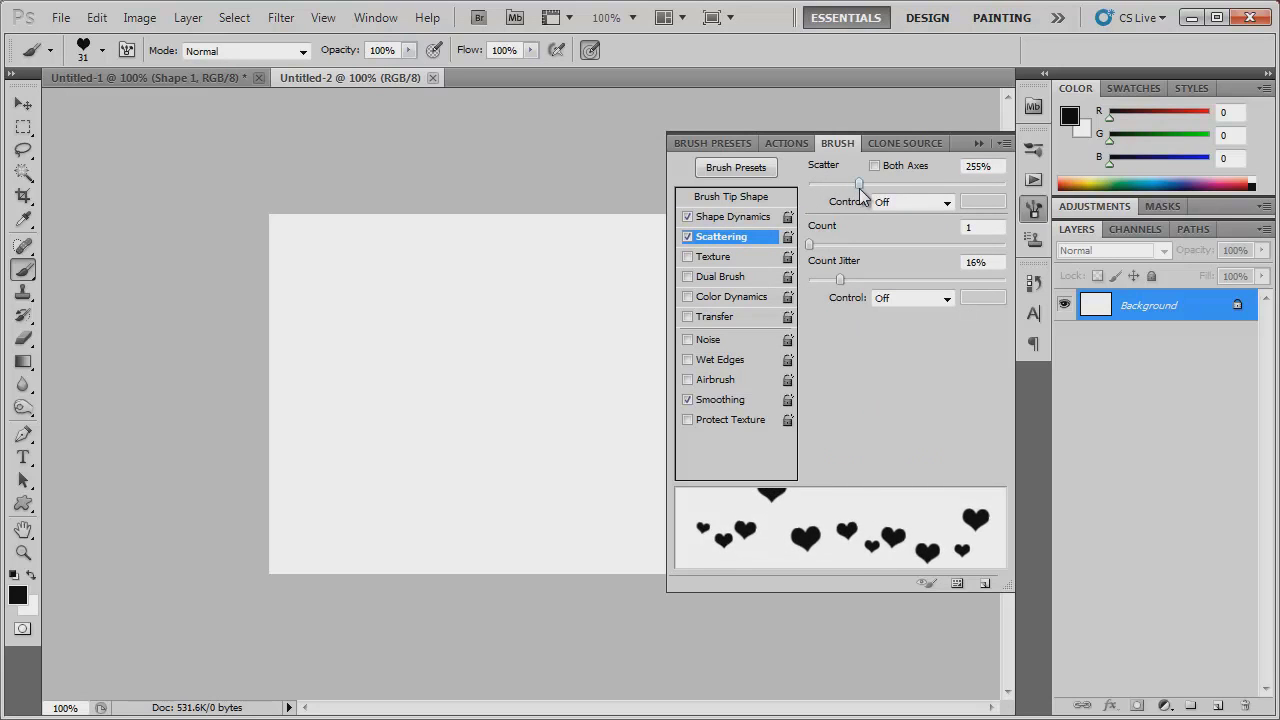
pyautogui.moveTo(811, 245); pyautogui.dragTo(820, 248)
pyautogui.moveTo(858, 184); pyautogui.dragTo(914, 183)
pyautogui.moveTo(840, 279); pyautogui.dragTo(882, 279)
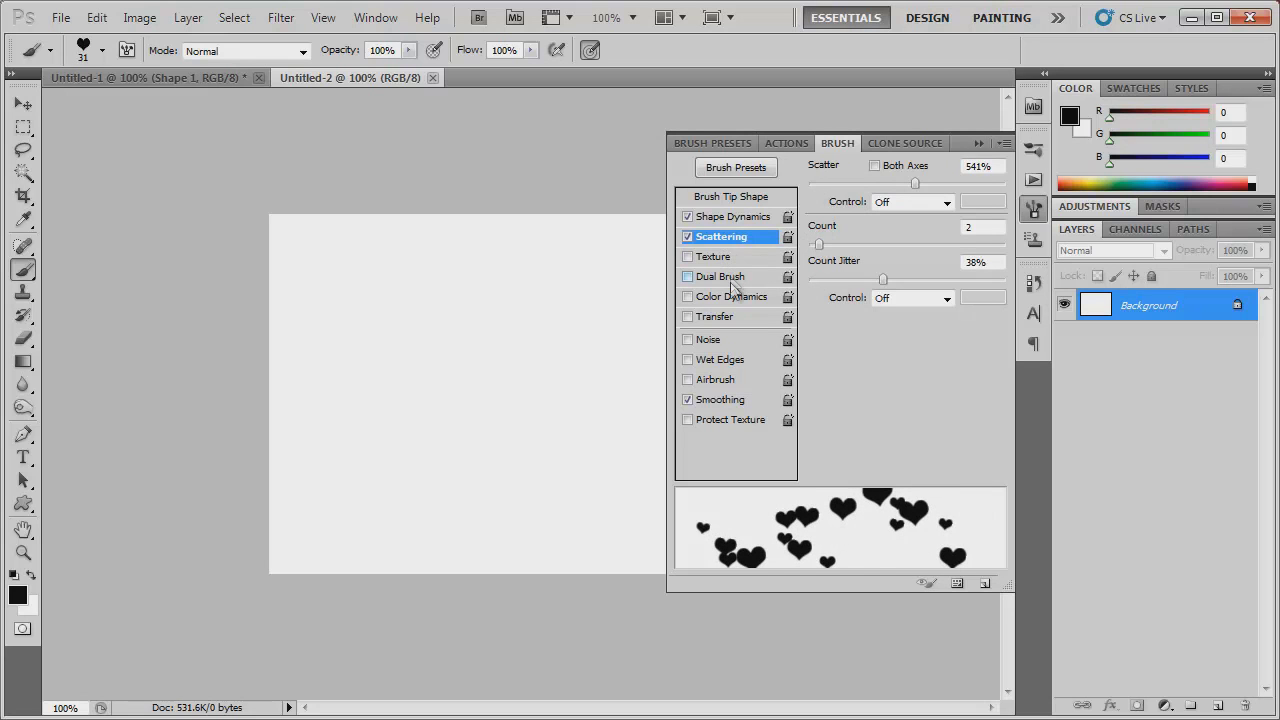
# Step: Enable Color Dynamics for the heart brush and set the foreground color to dark red (R 186, G 0, B 0)
pyautogui.click(732, 295)
pyautogui.click(16, 595)
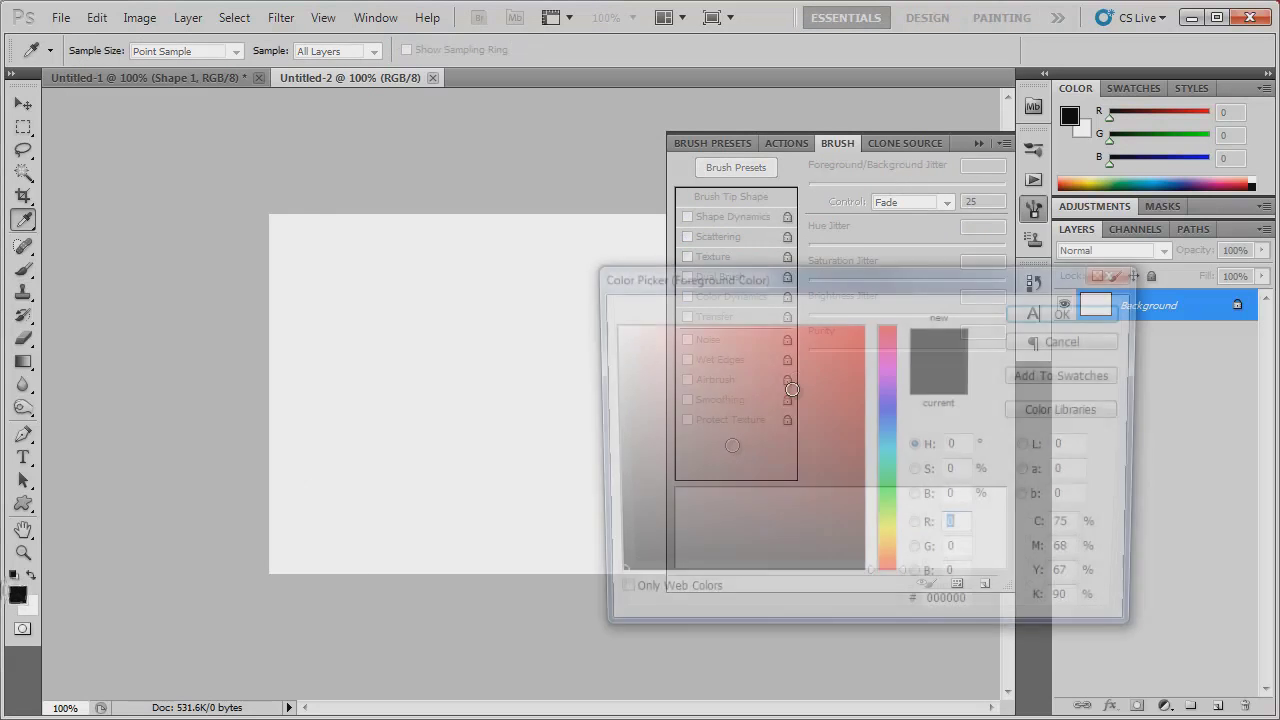
pyautogui.click(863, 393)
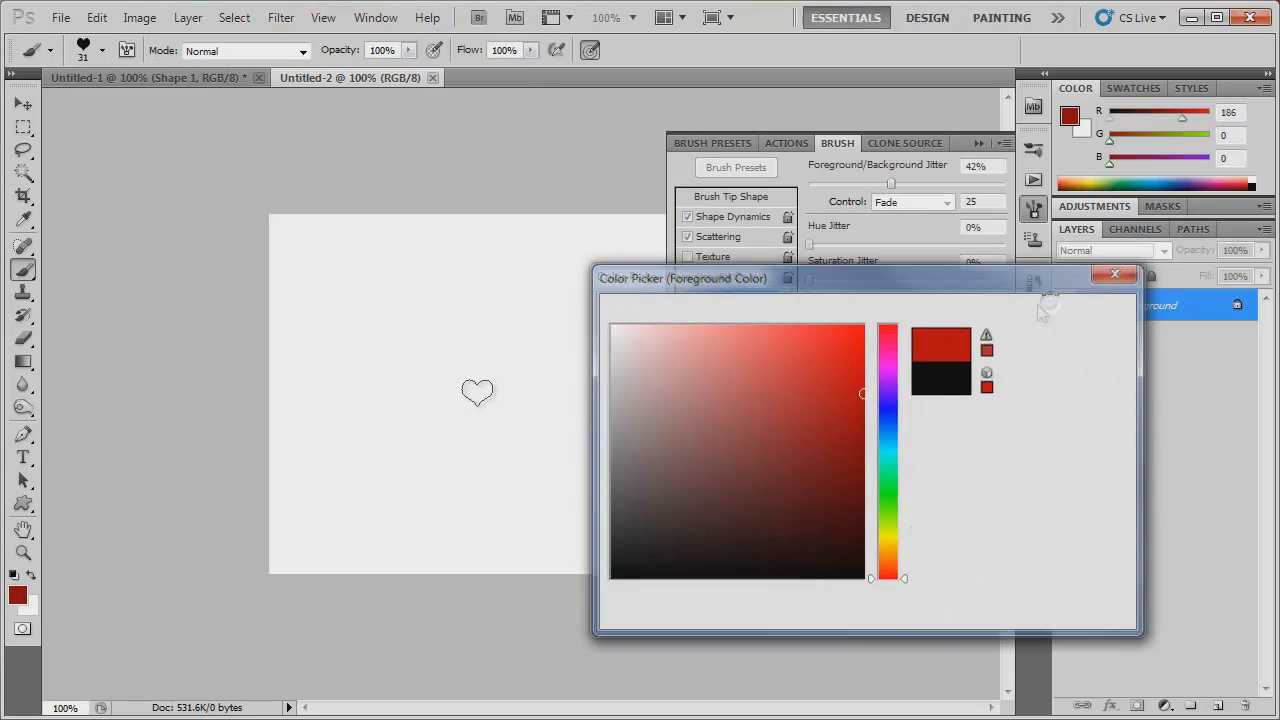
pyautogui.click(1040, 310)
# Step: Set the background color to light pink ffafaf and the foreground/background jitter control to Off
pyautogui.click(33, 601)
pyautogui.moveTo(624, 318); pyautogui.dragTo(689, 306)
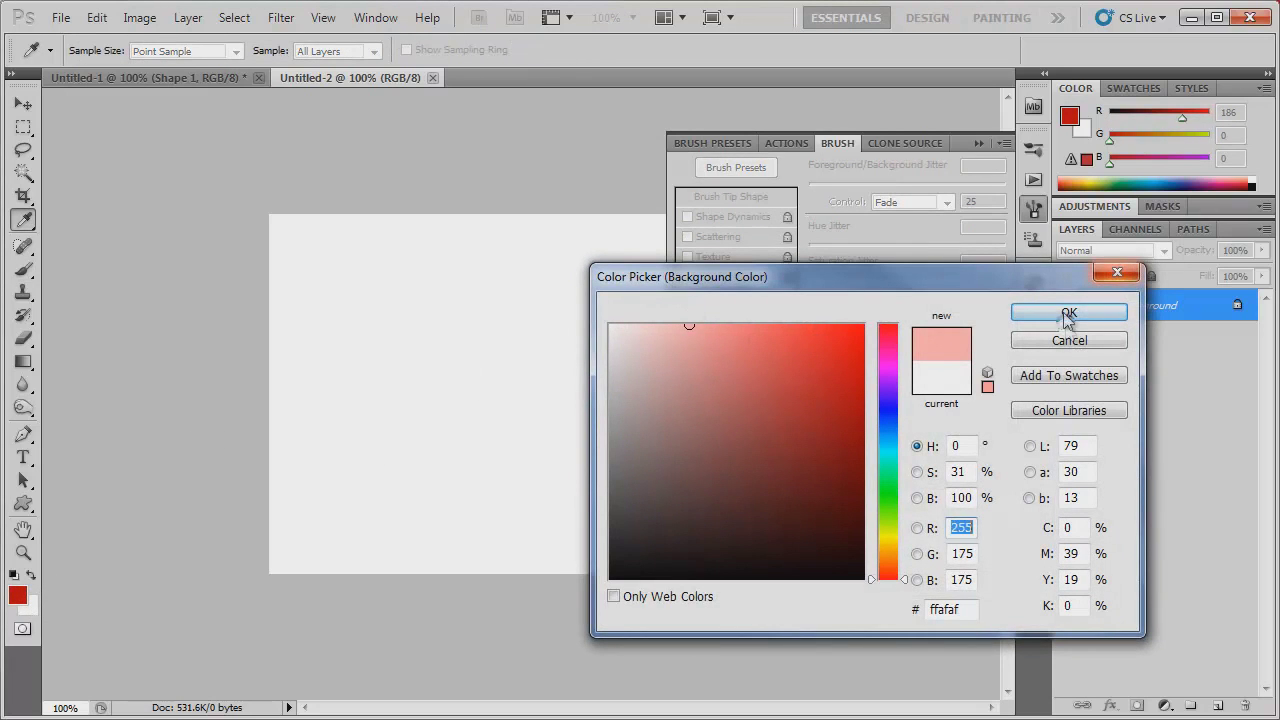
pyautogui.click(1069, 312)
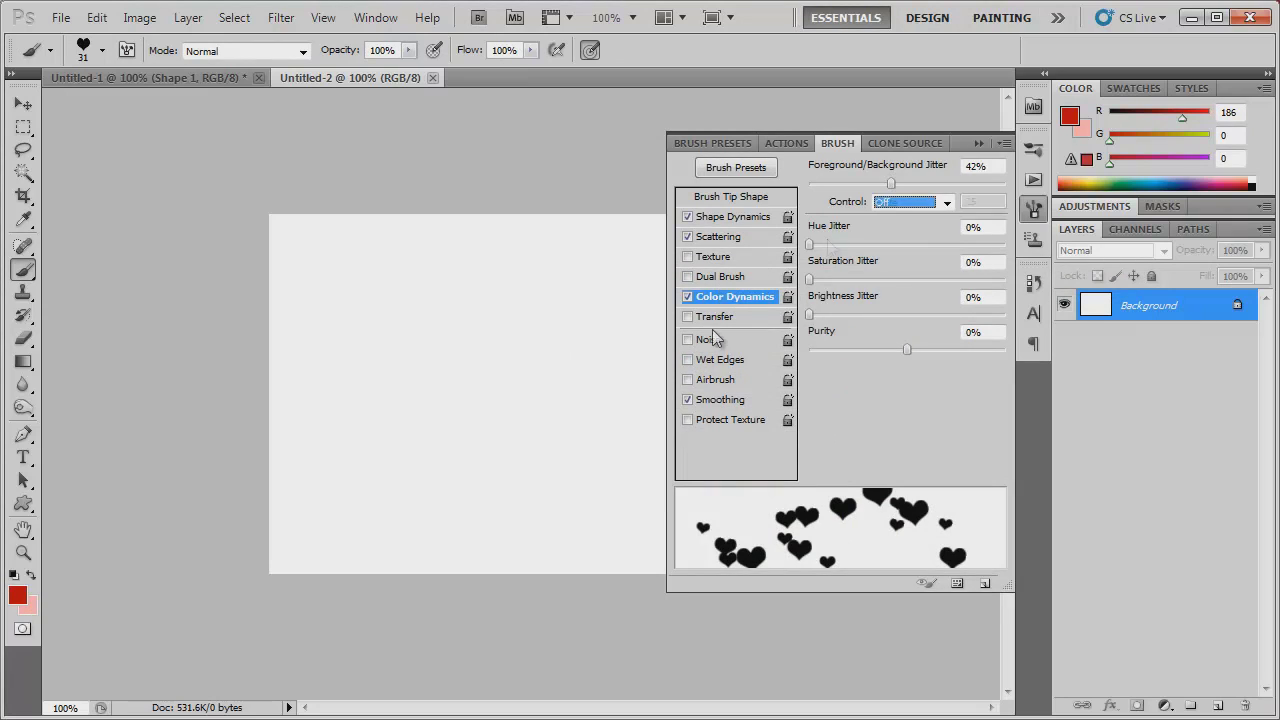
# Step: Enable Transfer with 79% opacity jitter and paint scattered red and pink hearts across the blank canvas
pyautogui.click(715, 317)
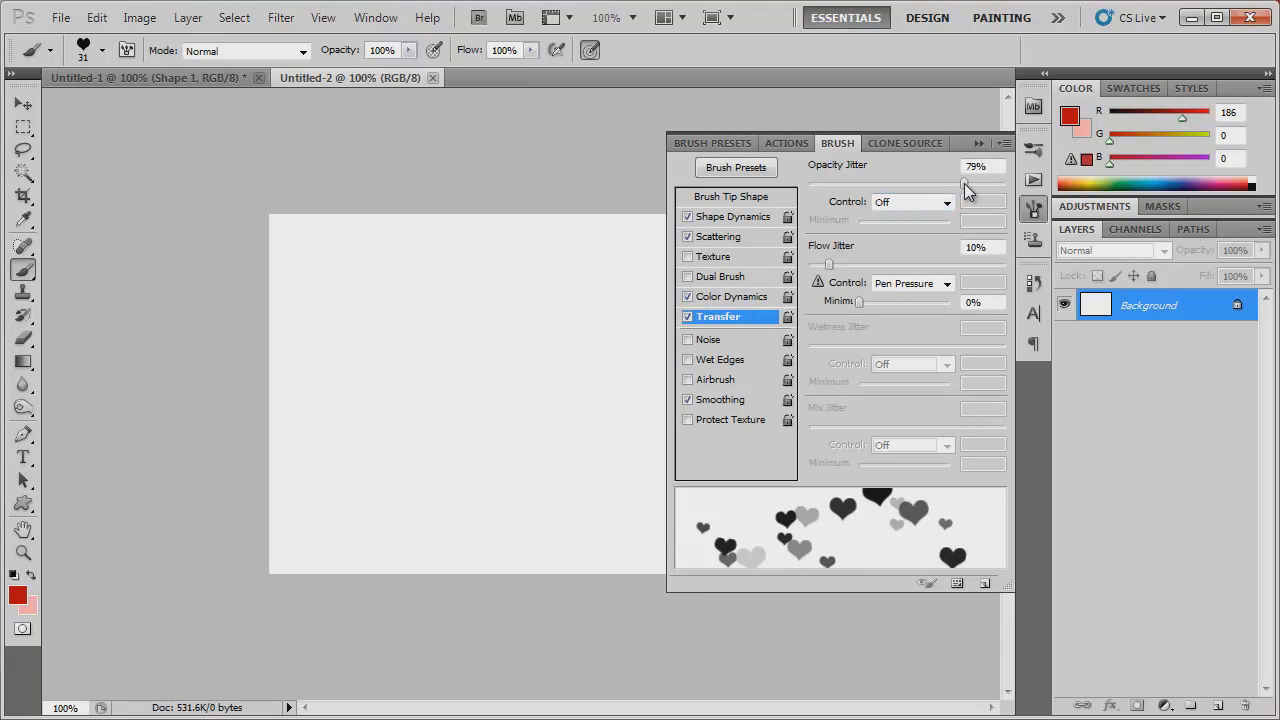
pyautogui.click(978, 144)
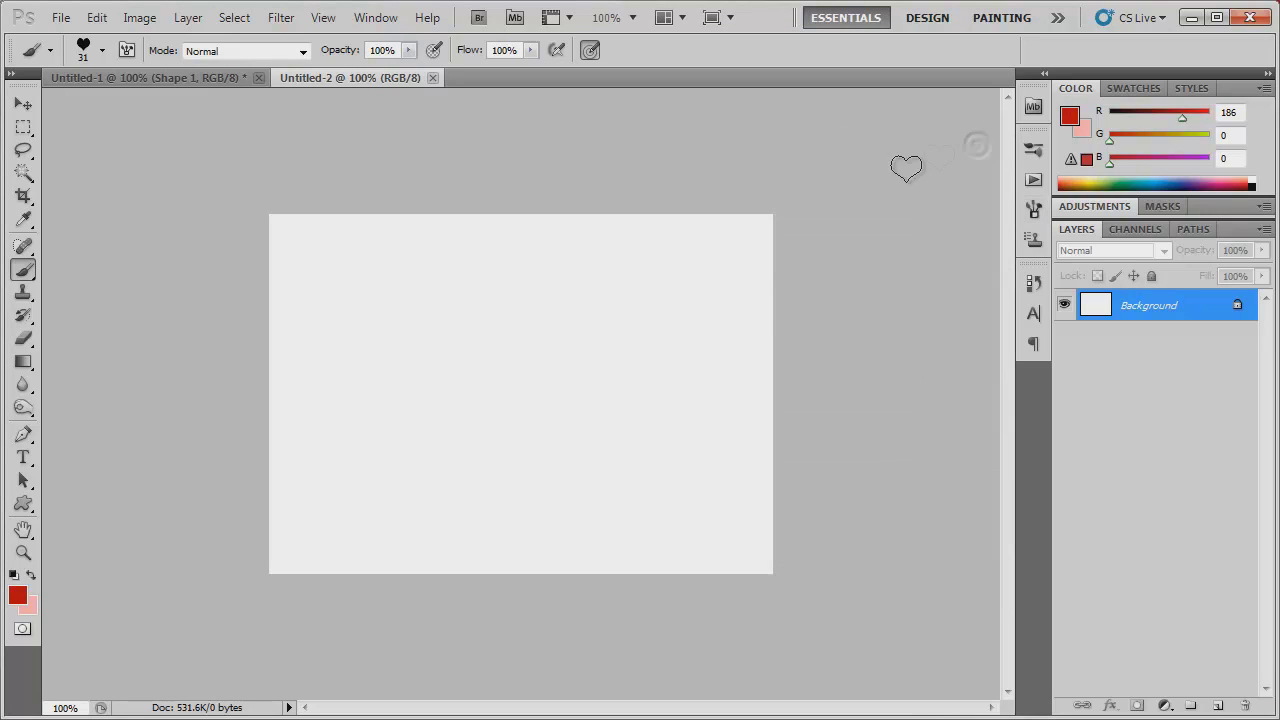
pyautogui.moveTo(326, 281)
pyautogui.mouseDown()
pyautogui.moveTo(407, 306)
pyautogui.moveTo(484, 357)
pyautogui.moveTo(567, 359)
pyautogui.moveTo(667, 408)
pyautogui.moveTo(644, 483)
pyautogui.moveTo(440, 513)
pyautogui.moveTo(387, 500)
pyautogui.moveTo(345, 465)
pyautogui.moveTo(320, 363)
pyautogui.mouseUp()
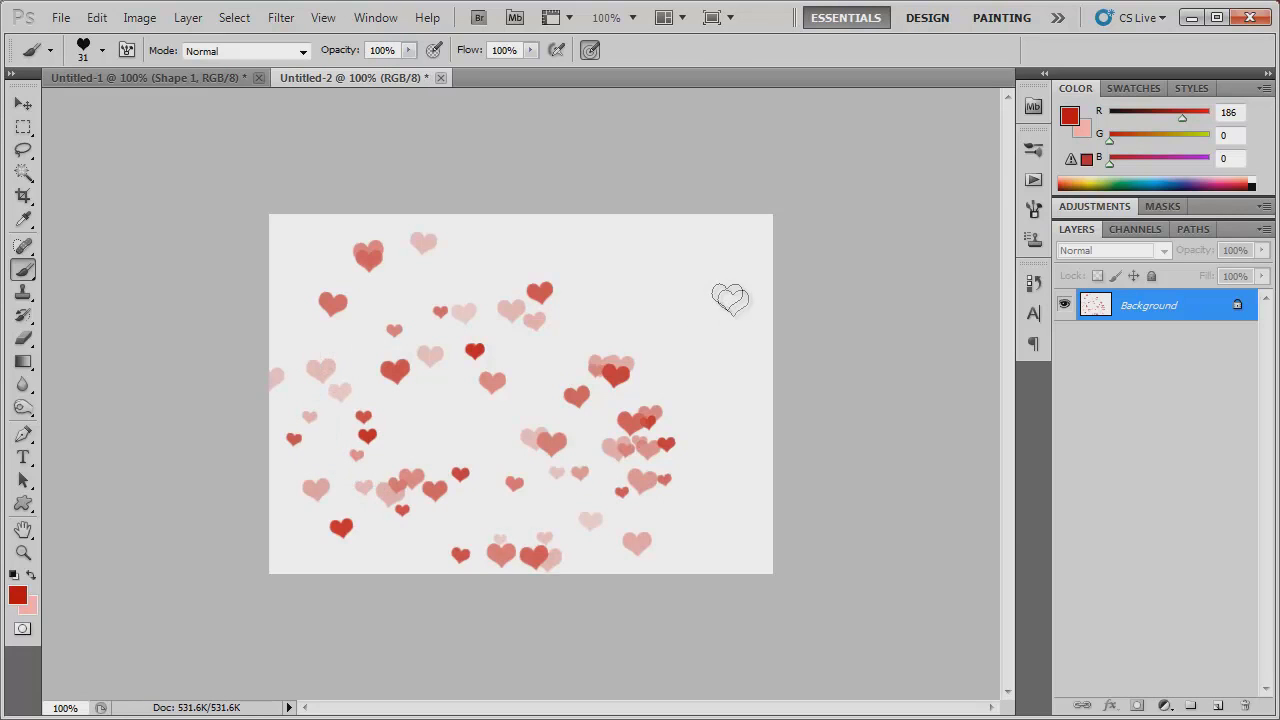